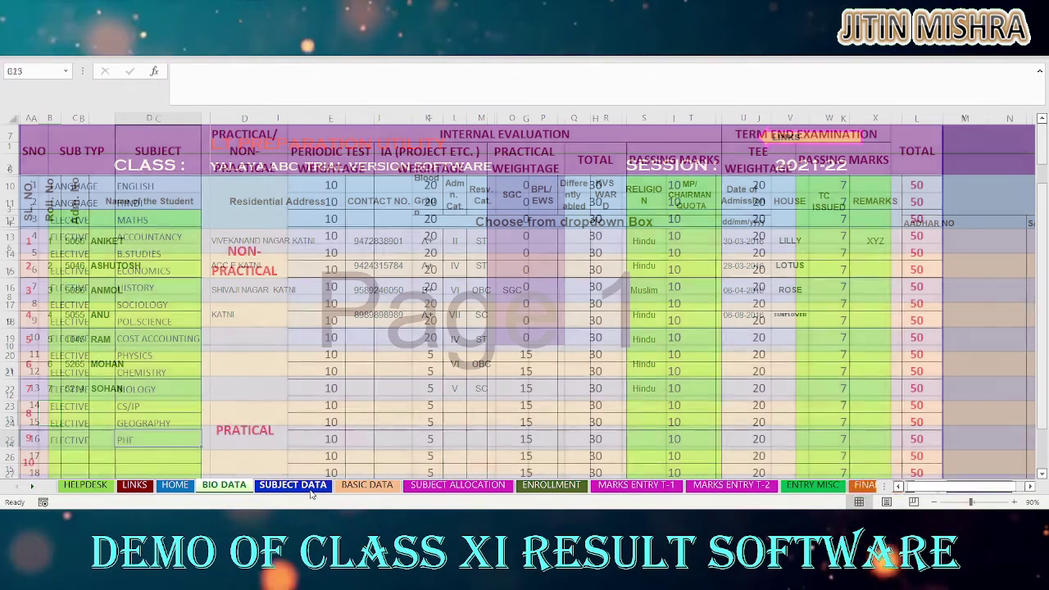
# Step: On the SUBJECT DATA sheet, review the subject rows, including the HINDI and ACCOUNTANCY entries
pyautogui.click(310, 488)
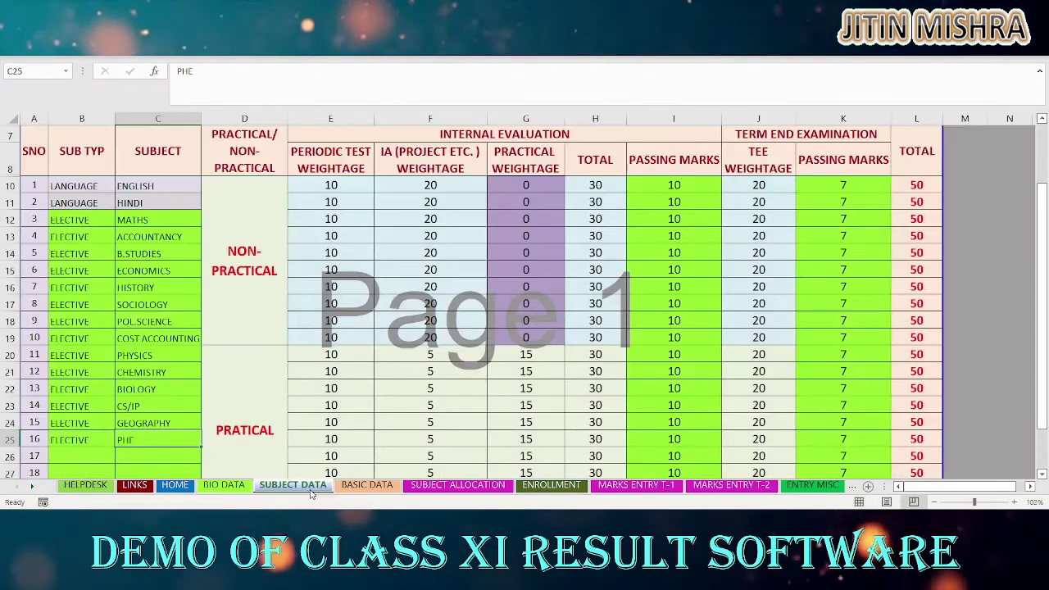
pyautogui.scroll(1, 249, 305)
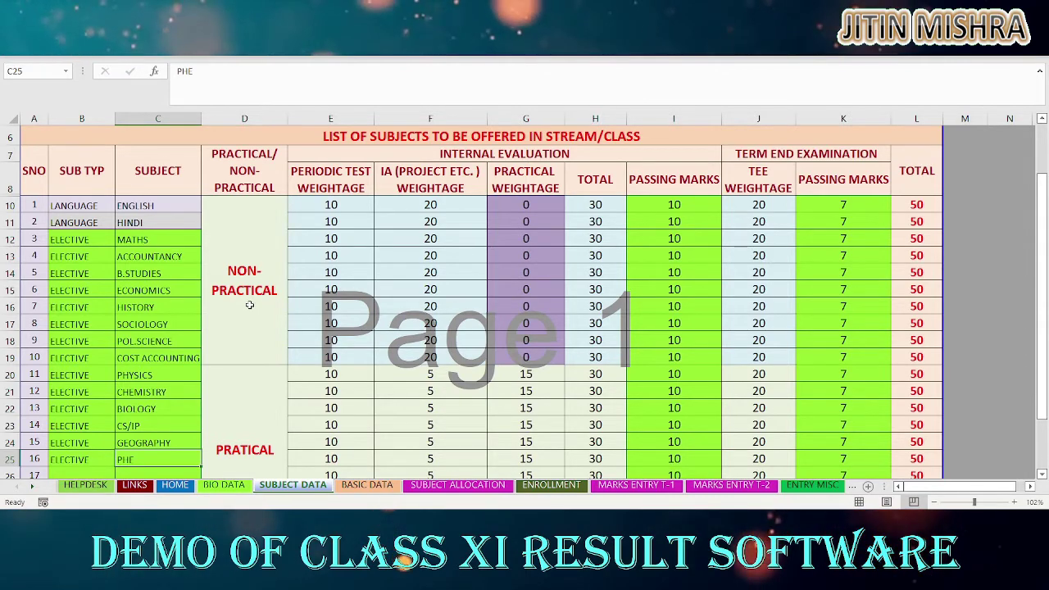
pyautogui.scroll(-1, 249, 305)
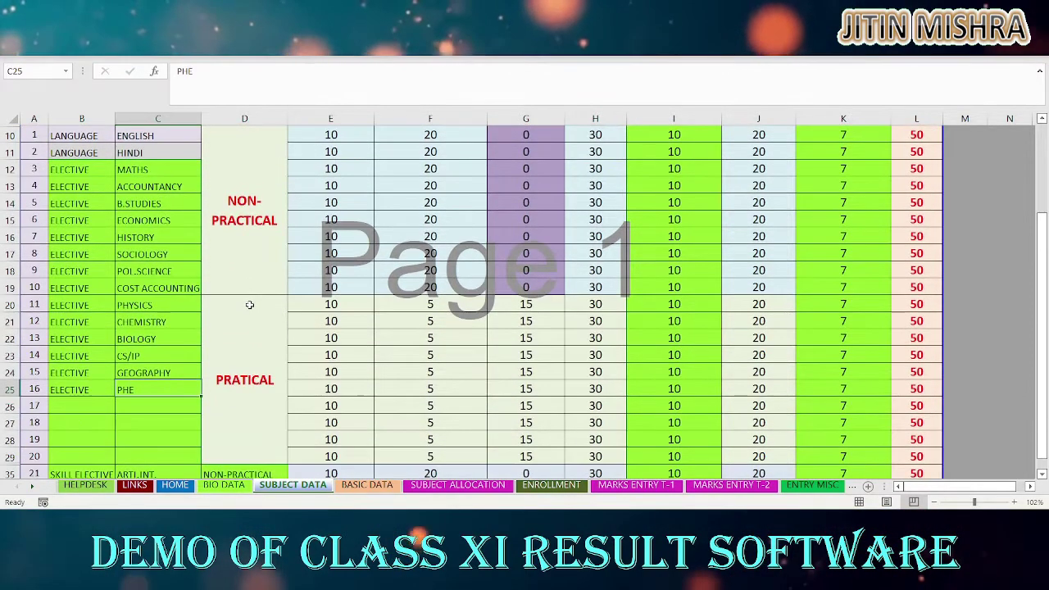
pyautogui.scroll(1, 102, 221)
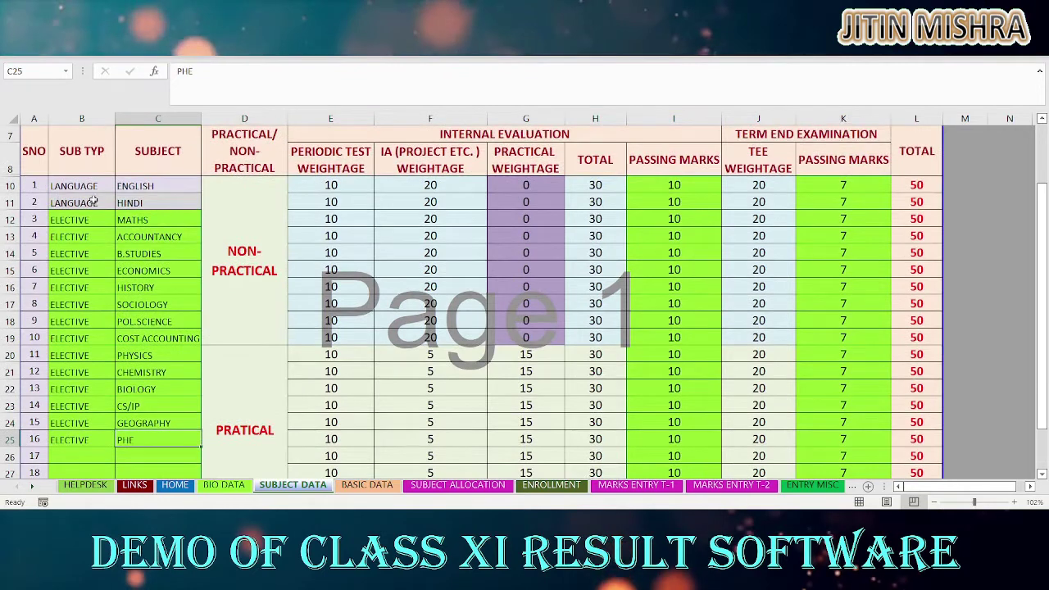
pyautogui.click(103, 202)
pyautogui.click(133, 203)
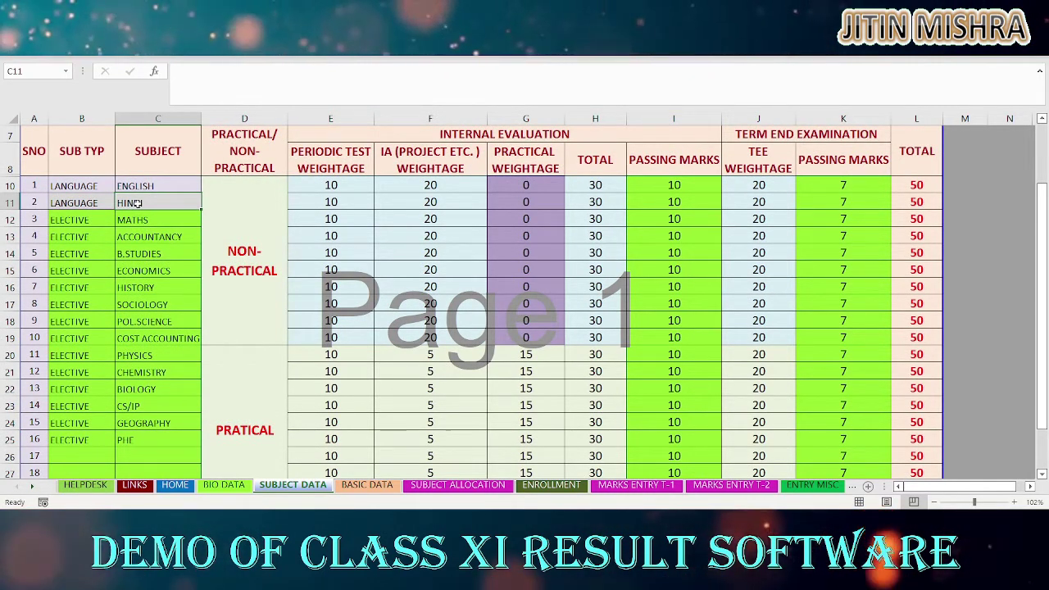
pyautogui.click(100, 218)
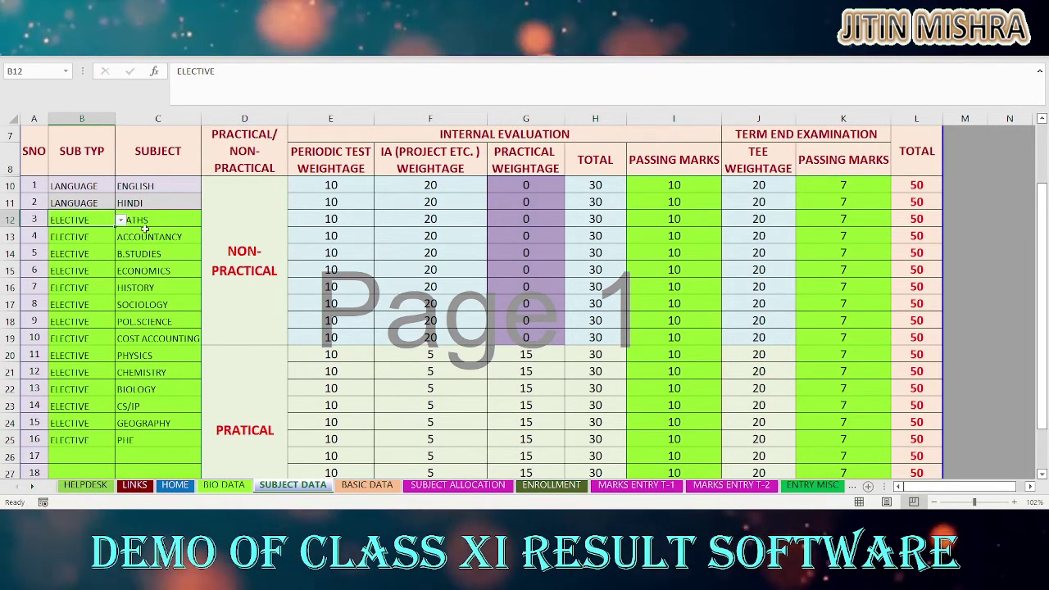
pyautogui.click(152, 229)
# Step: Set the third subject's type in B12 to LANGUAGE and replace MATHS with URDU in C12
pyautogui.moveTo(86, 219); pyautogui.dragTo(123, 230)
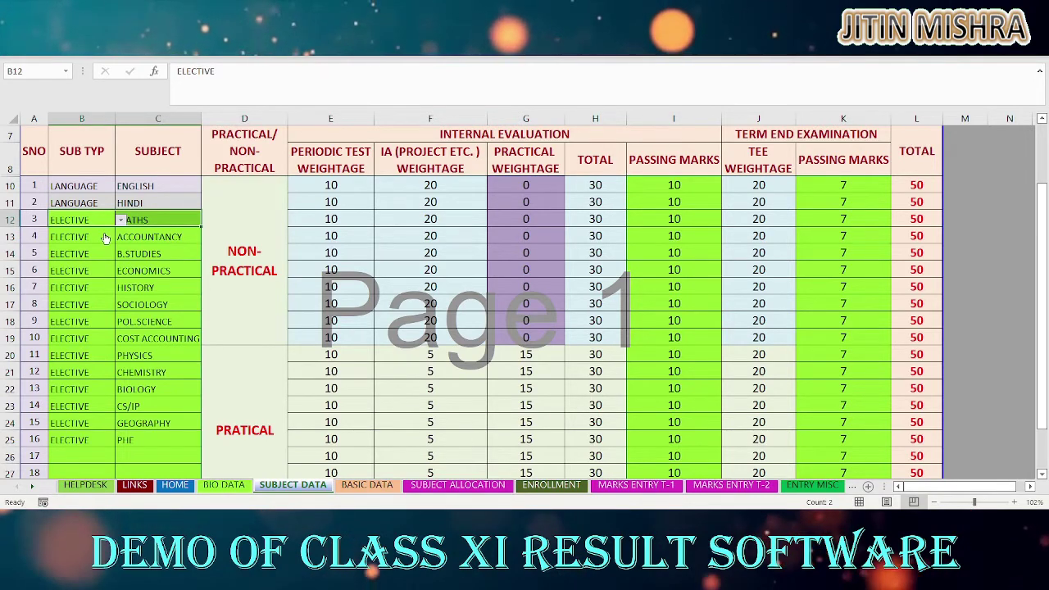
pyautogui.click(120, 220)
pyautogui.click(105, 234)
pyautogui.click(164, 220)
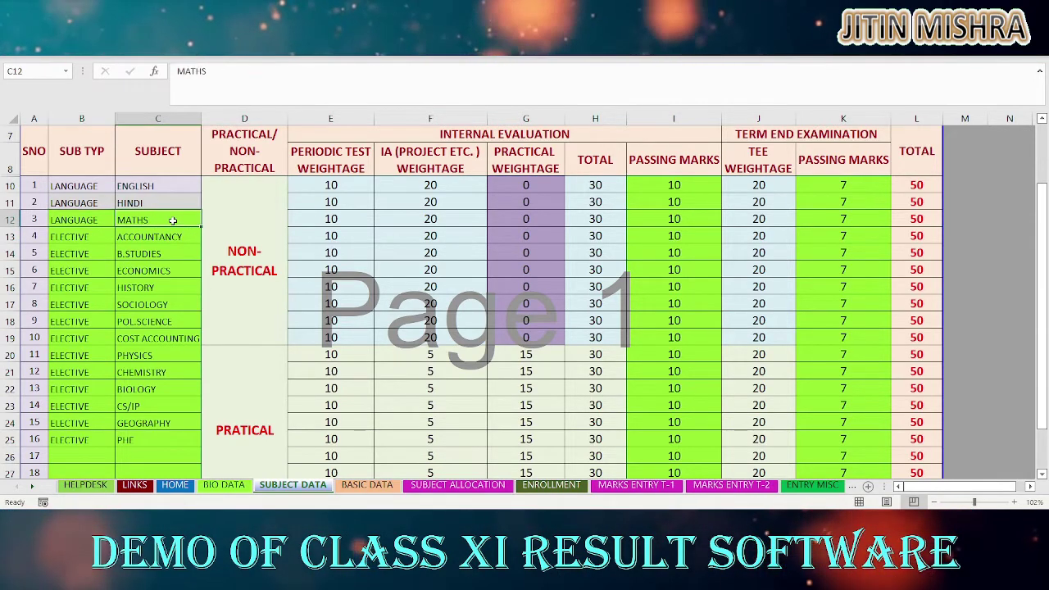
pyautogui.write('URDU')
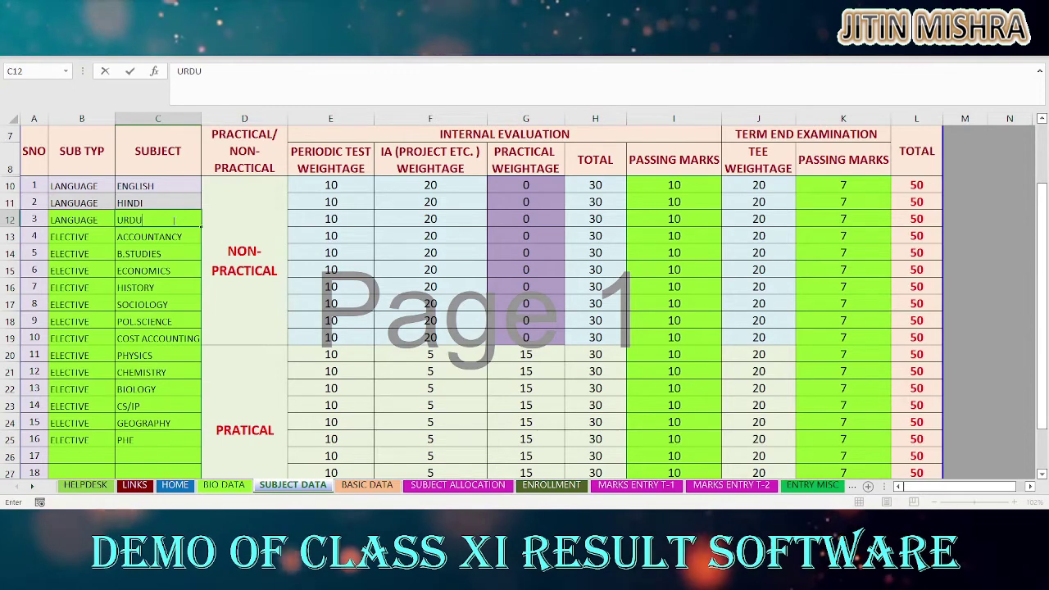
pyautogui.press('Return')
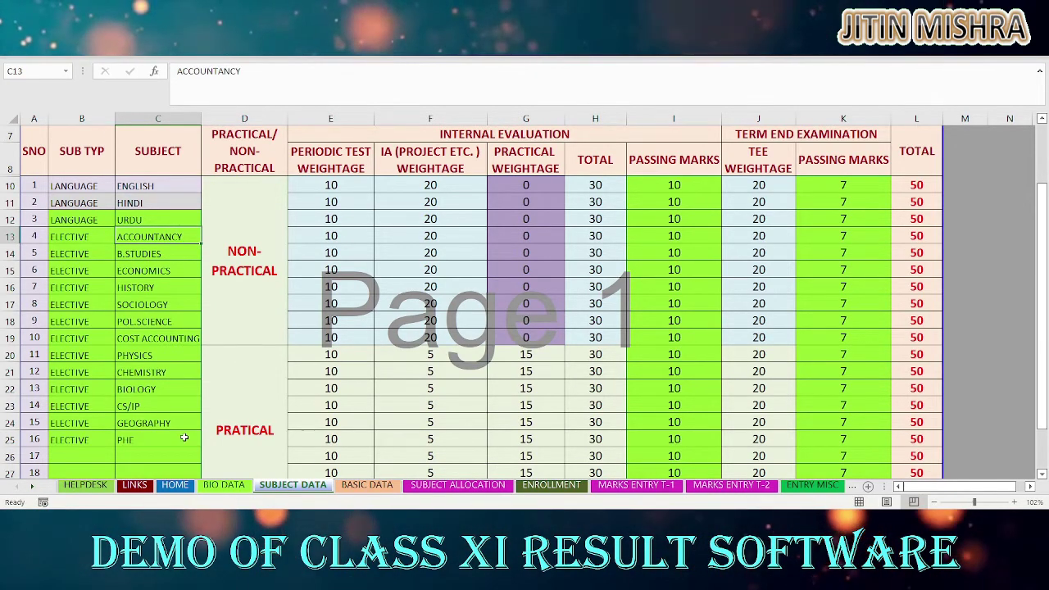
pyautogui.scroll(-1, 183, 433)
pyautogui.scroll(-1, 183, 437)
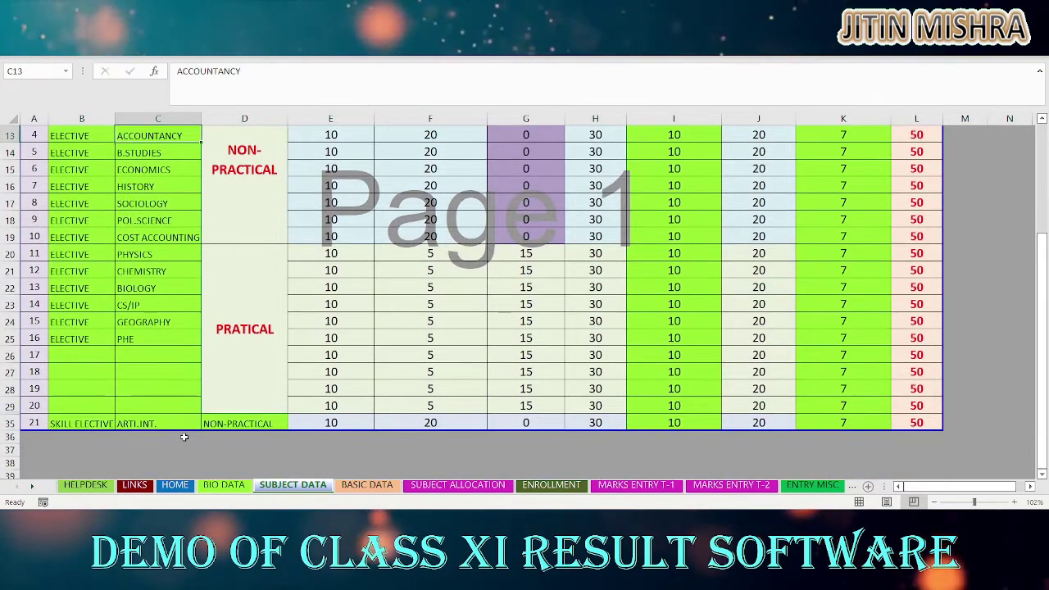
pyautogui.scroll(3, 183, 433)
pyautogui.scroll(-3, 184, 437)
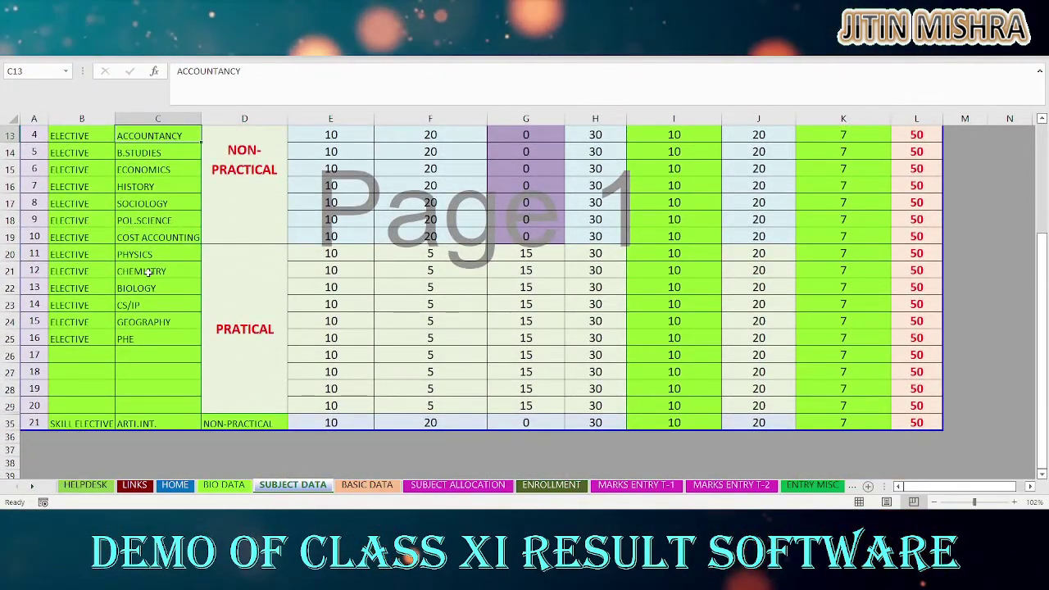
pyautogui.scroll(3, 146, 273)
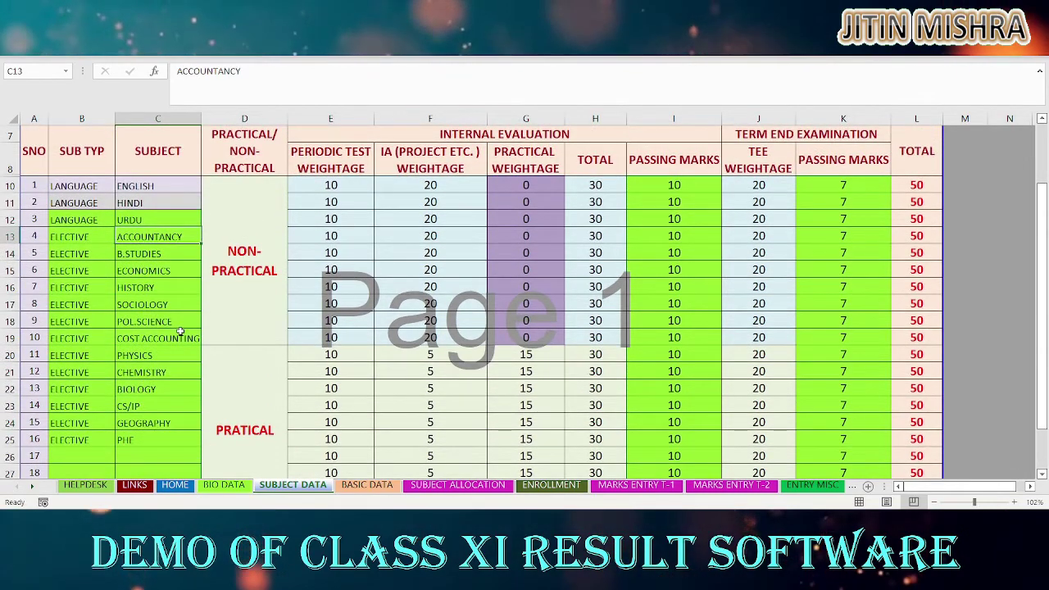
pyautogui.scroll(-1, 154, 371)
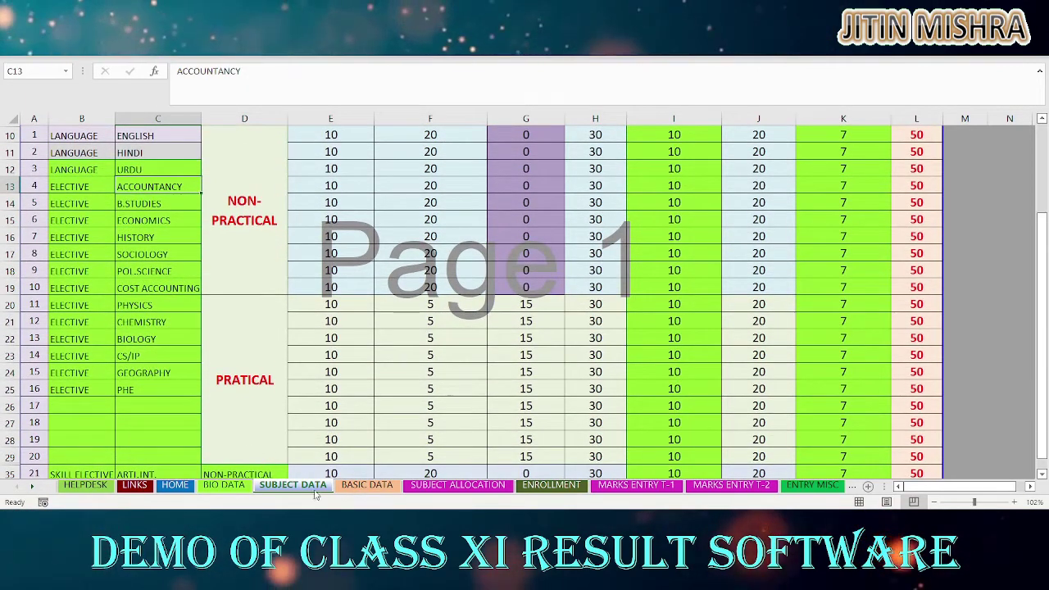
# Step: Check the HINDI entry on BASIC DATA against the SUBJECT DATA sheet
pyautogui.click(367, 485)
pyautogui.scroll(-10, 296, 397)
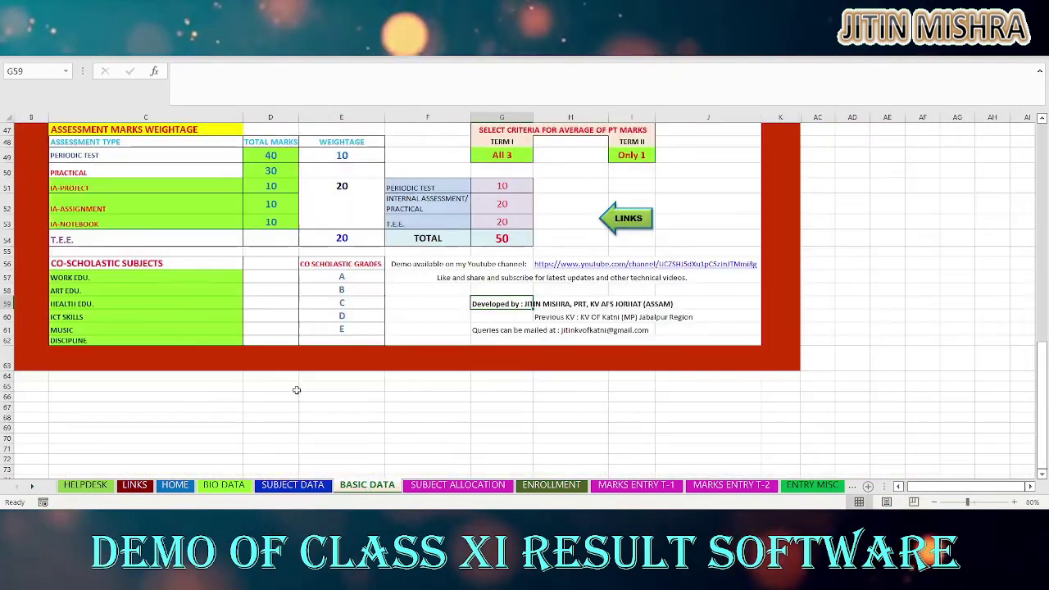
pyautogui.scroll(11, 302, 369)
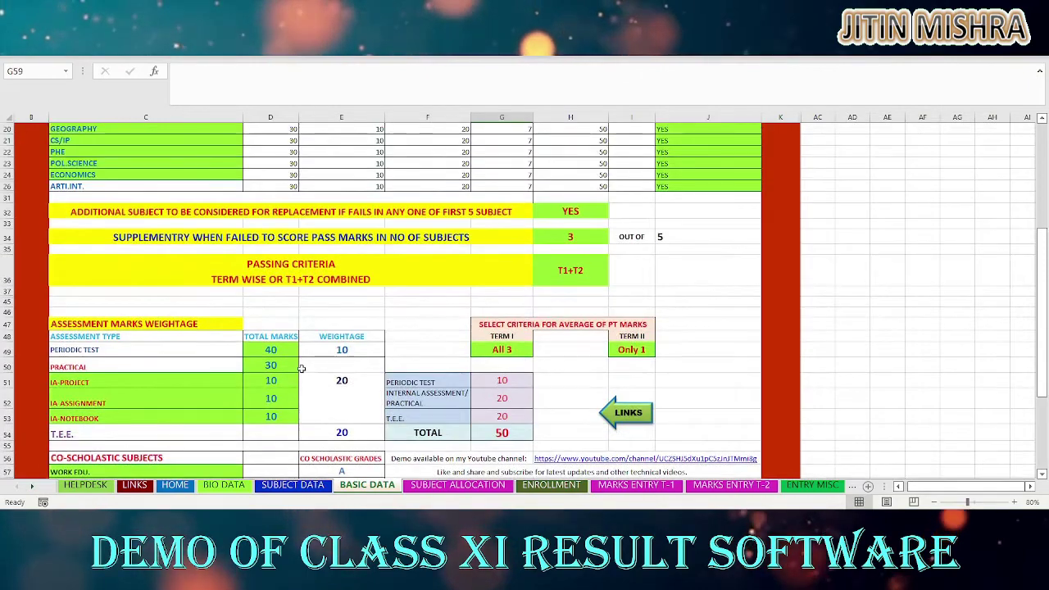
pyautogui.scroll(2, 301, 369)
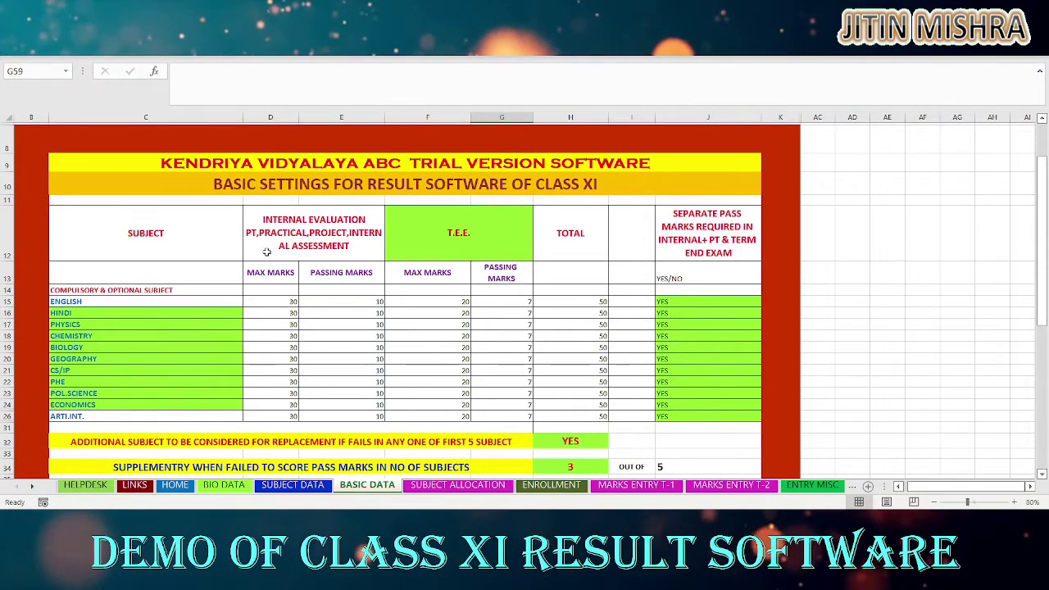
pyautogui.click(181, 317)
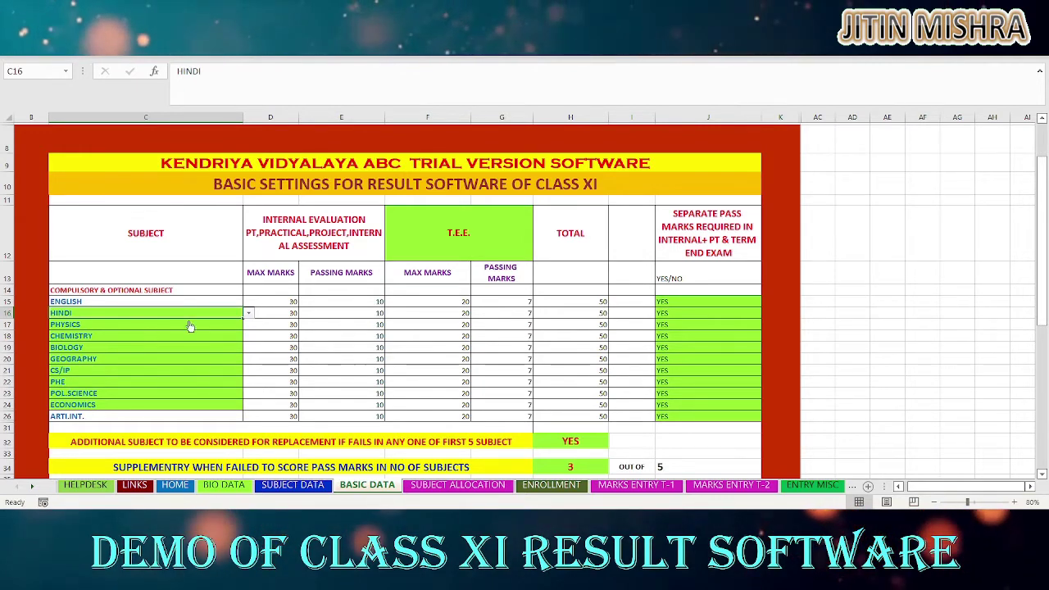
pyautogui.click(292, 484)
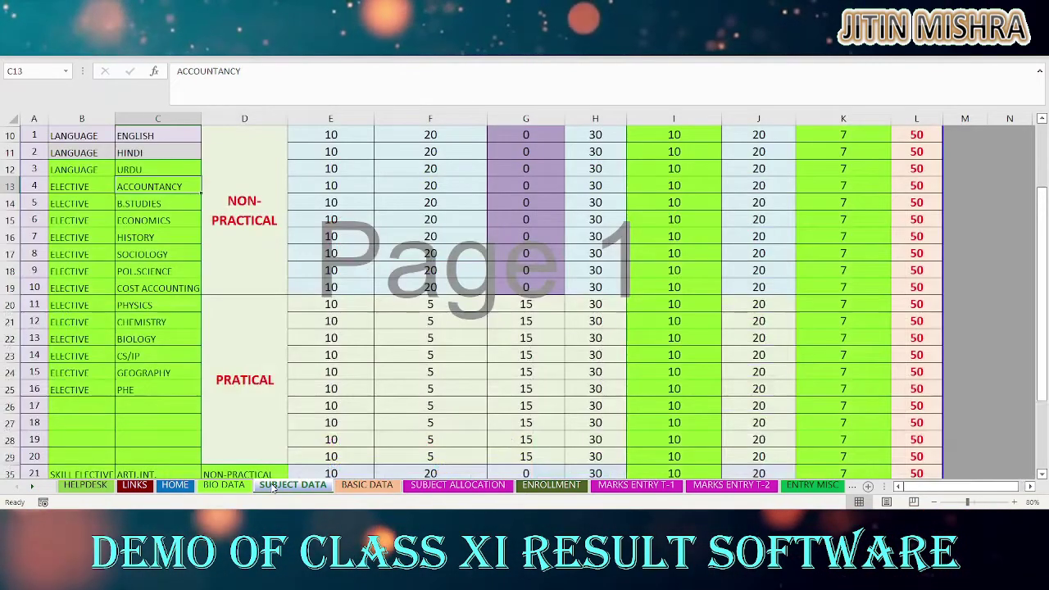
pyautogui.click(366, 485)
# Step: Review the ENGLISH, HINDI, ARTI.INT. and ECONOMICS entries and the replacement-subject setting YES in H32
pyautogui.scroll(10, 224, 281)
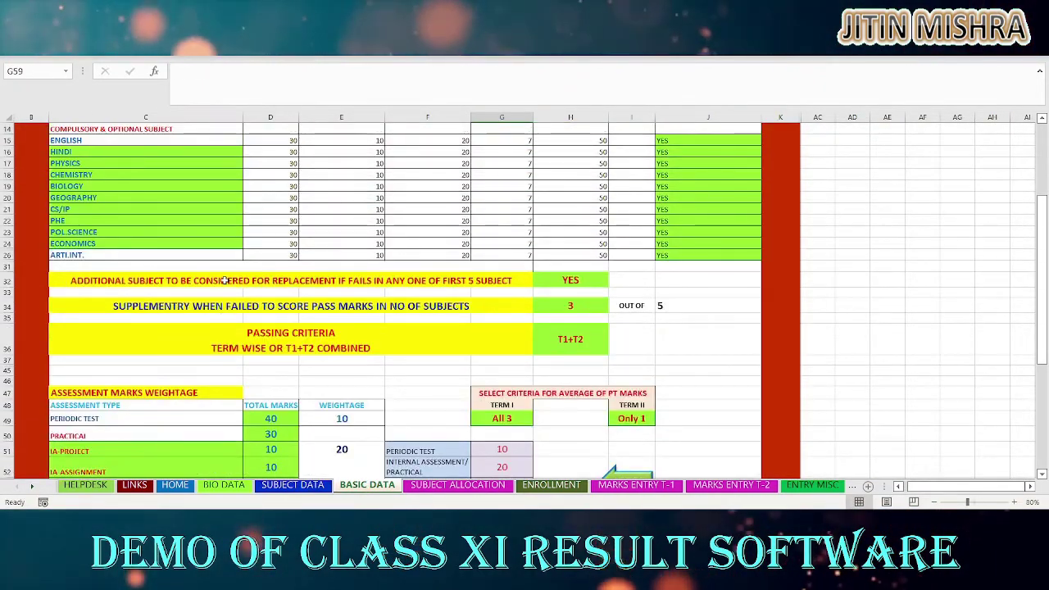
pyautogui.scroll(1, 224, 281)
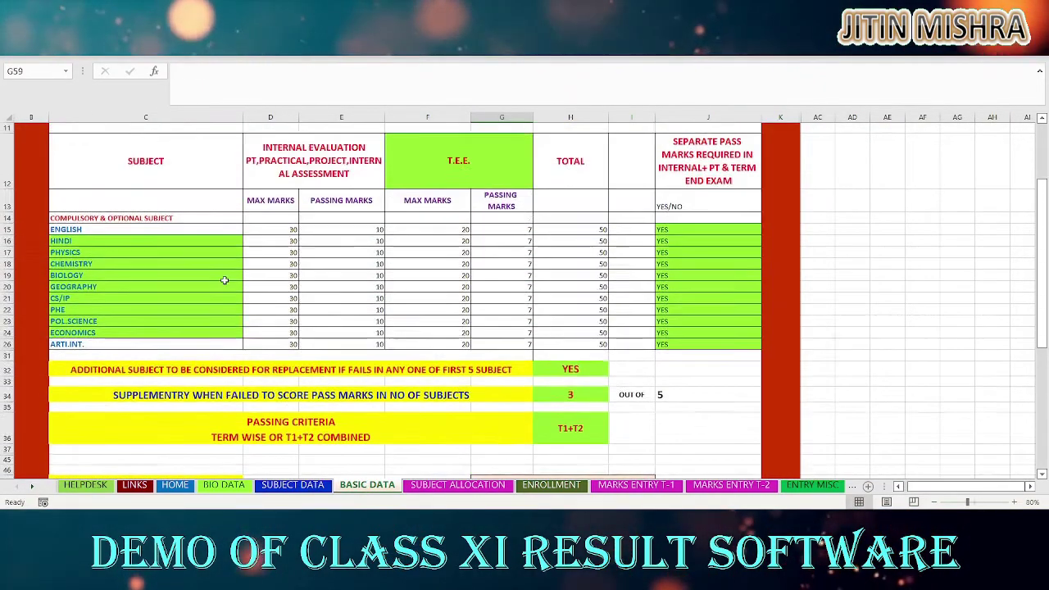
pyautogui.click(194, 233)
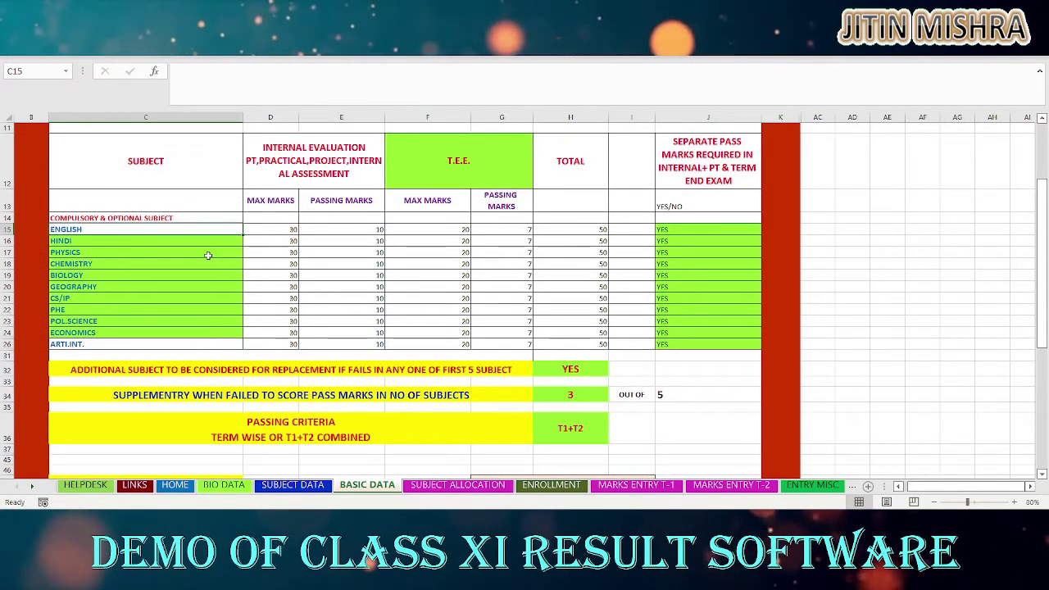
pyautogui.click(184, 242)
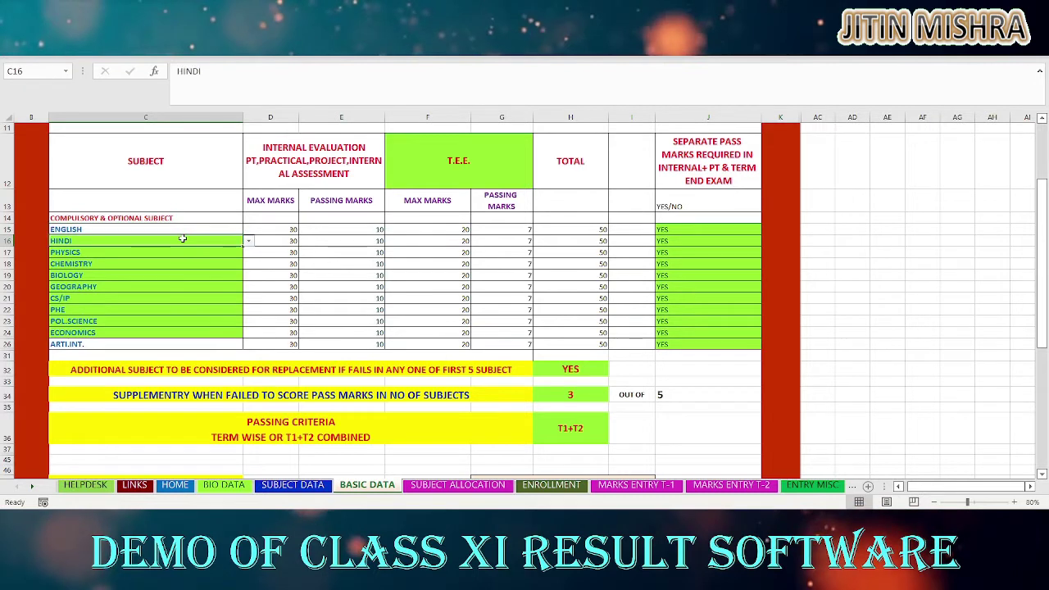
pyautogui.click(163, 348)
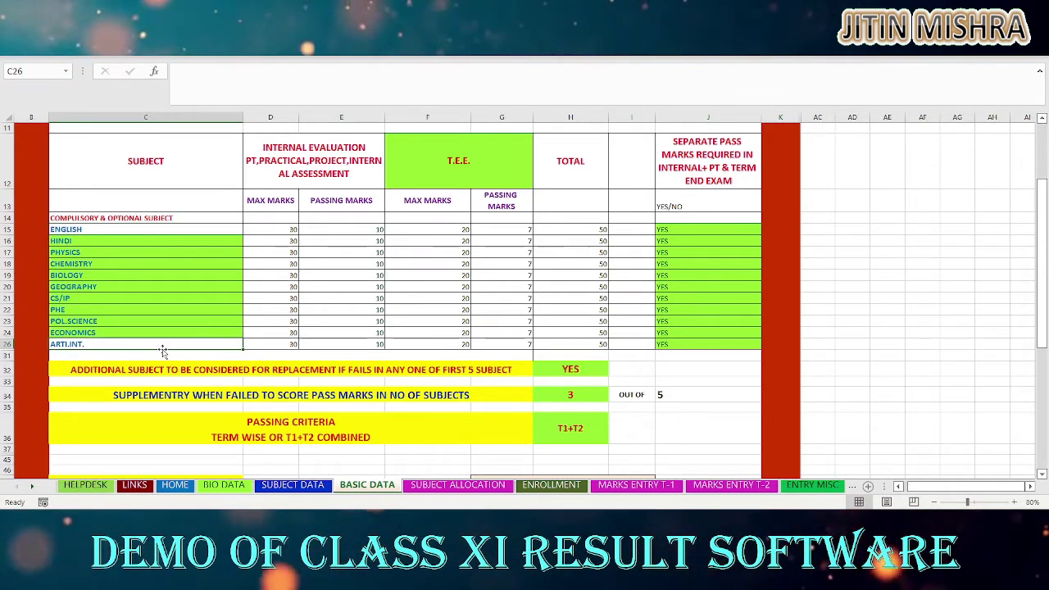
pyautogui.click(183, 332)
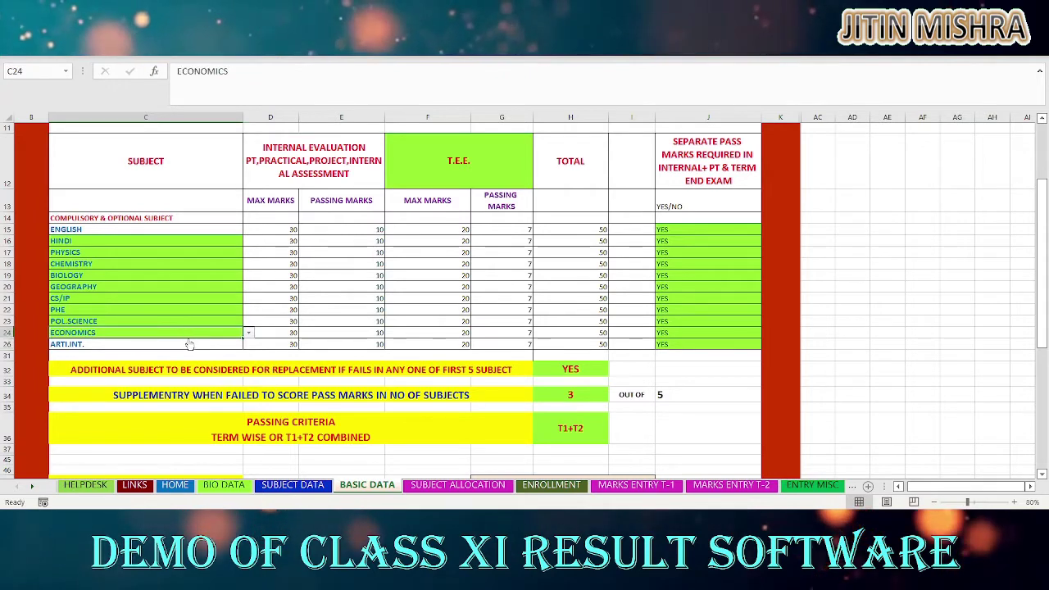
pyautogui.click(570, 369)
pyautogui.scroll(-2, 400, 267)
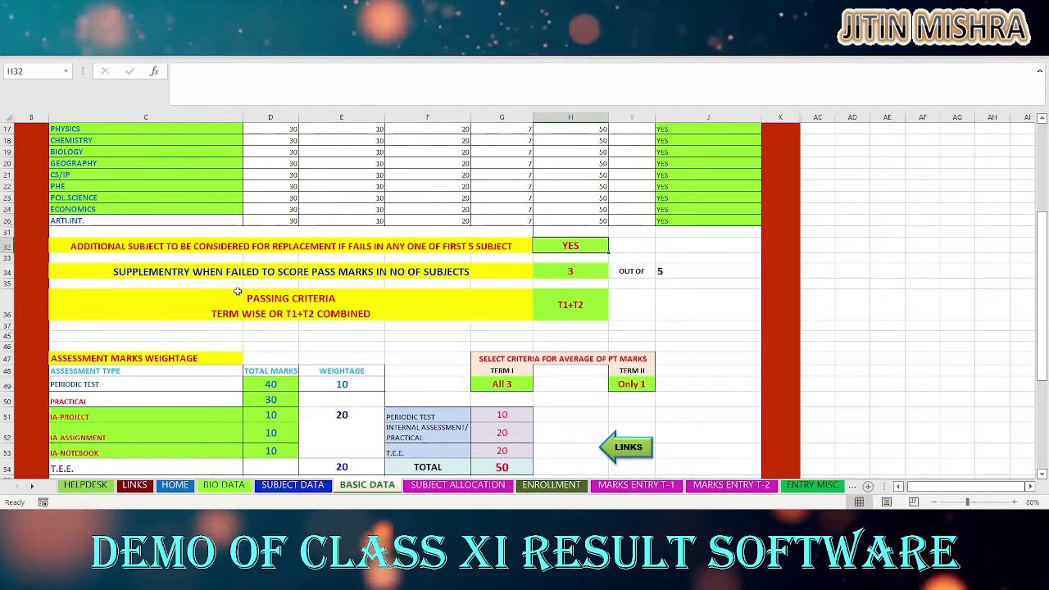
pyautogui.click(570, 272)
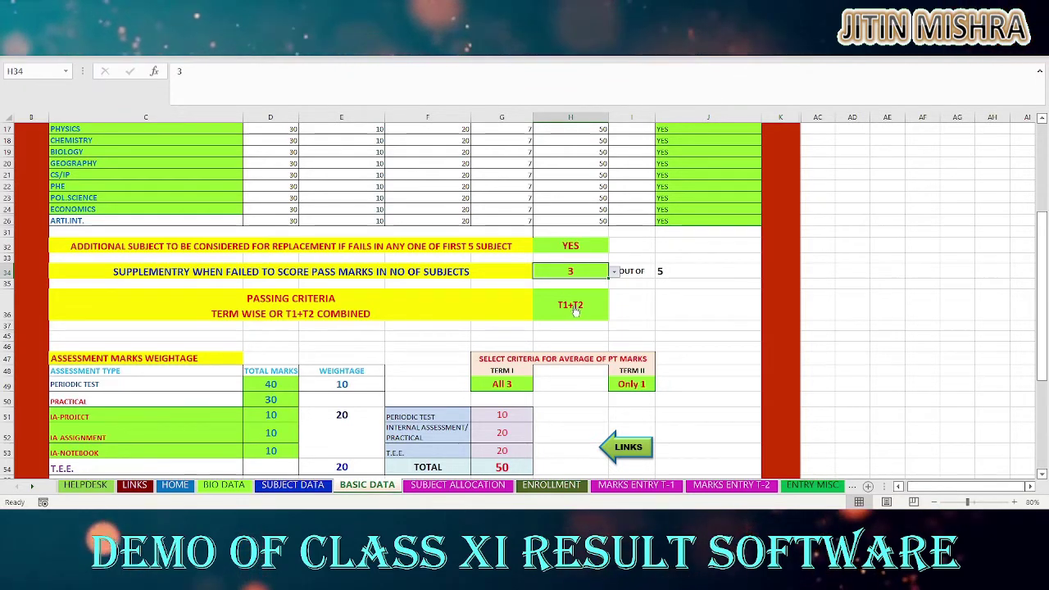
pyautogui.click(614, 271)
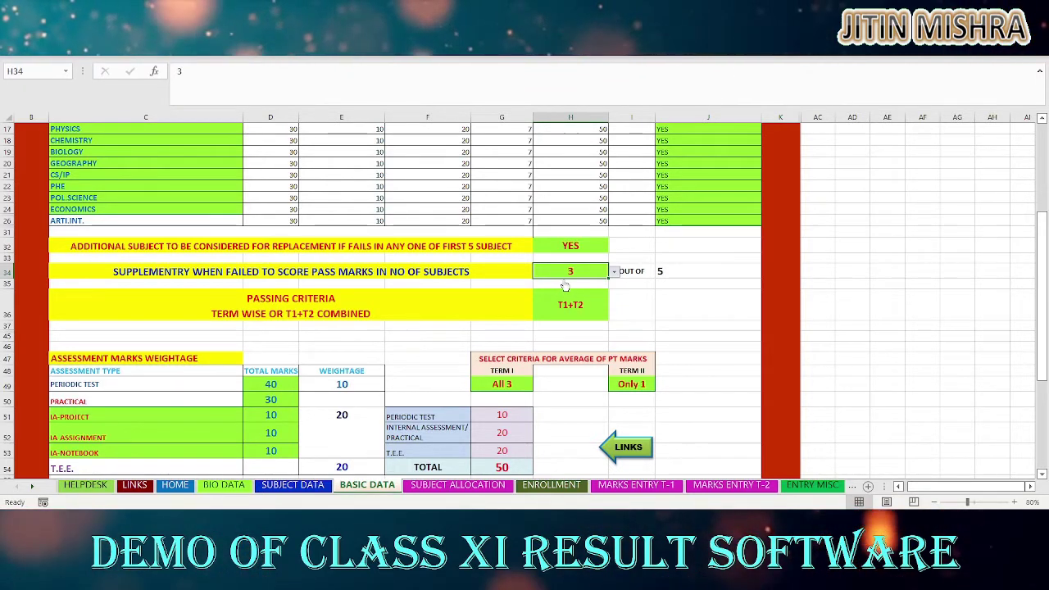
pyautogui.click(574, 288)
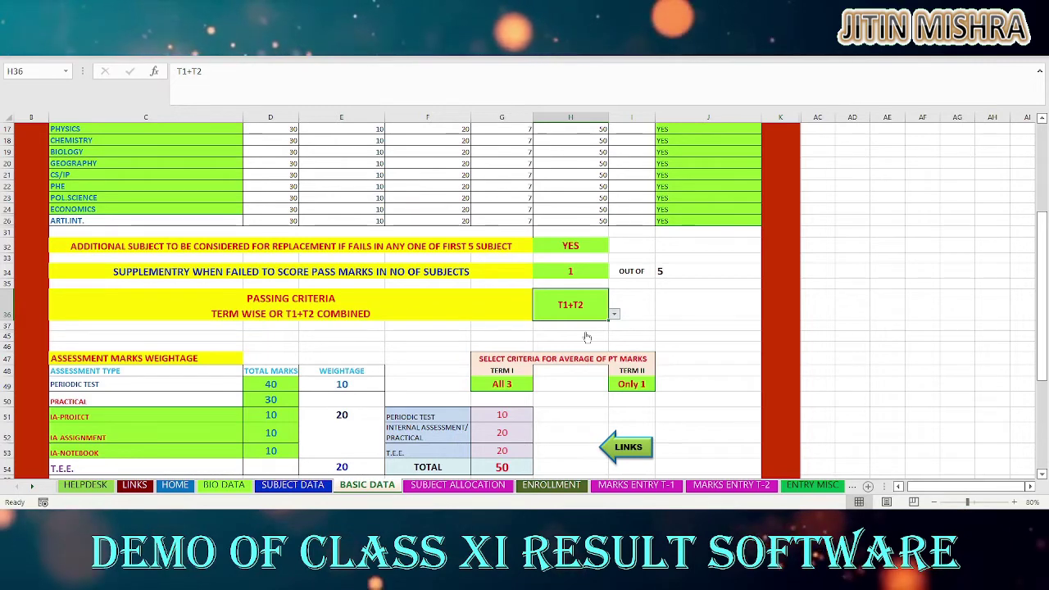
pyautogui.scroll(-2, 585, 331)
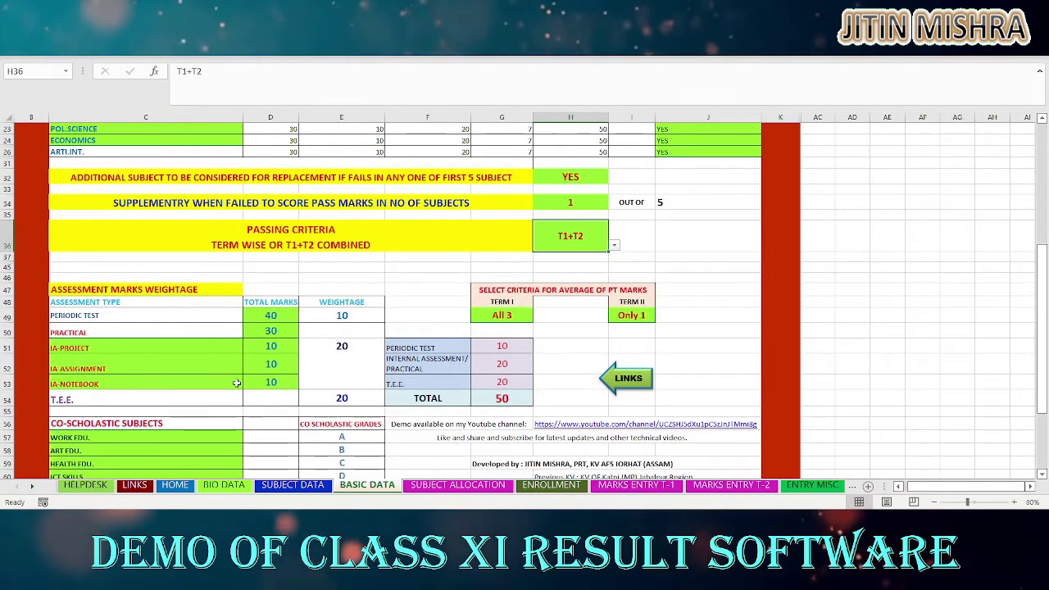
pyautogui.click(260, 312)
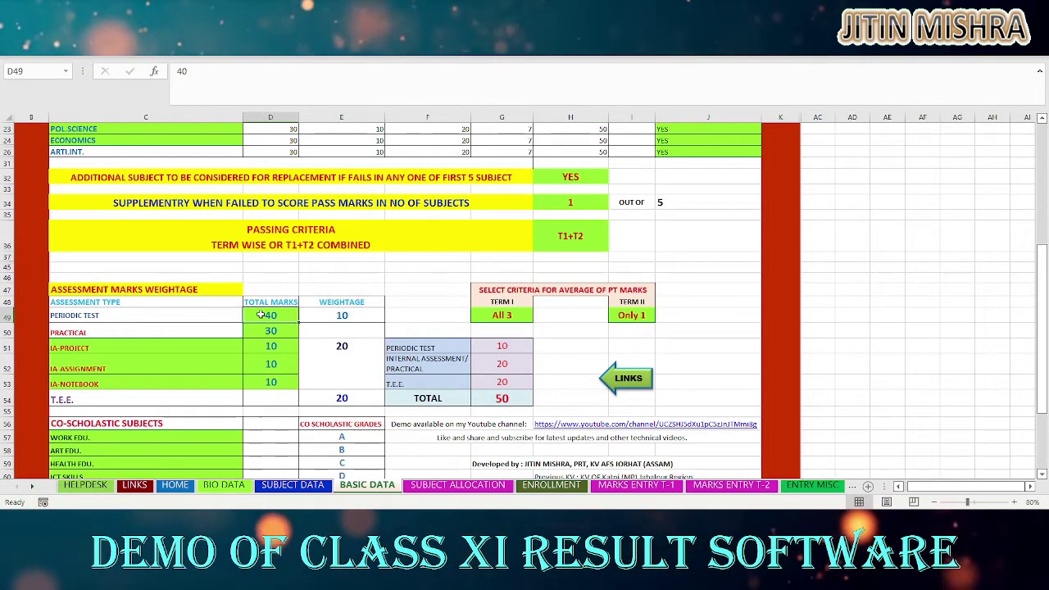
pyautogui.write('30')
pyautogui.hotkey('ctrl', 'Return')
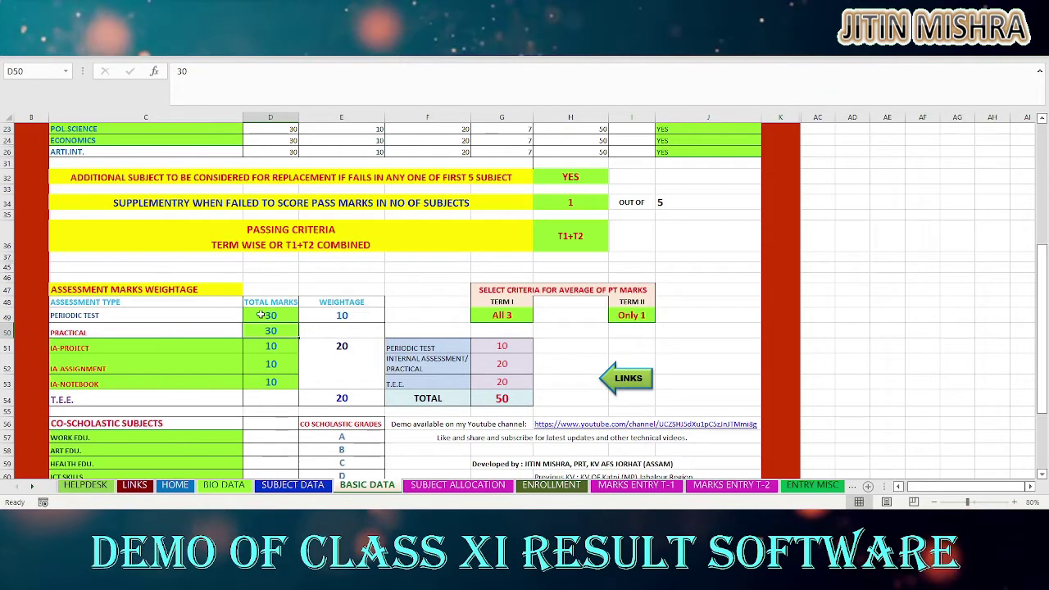
pyautogui.write('40')
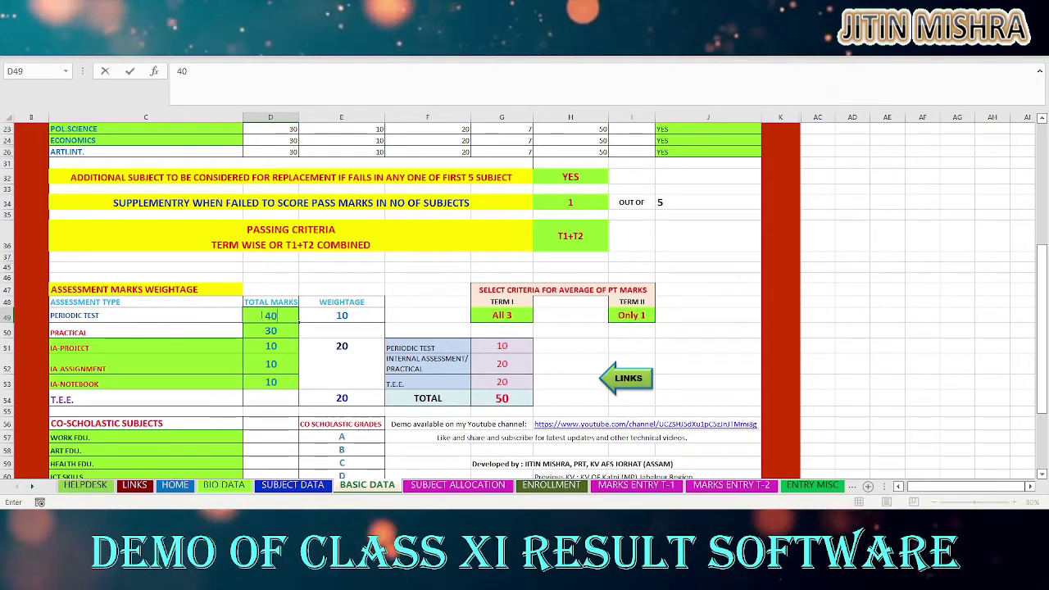
pyautogui.press('Return')
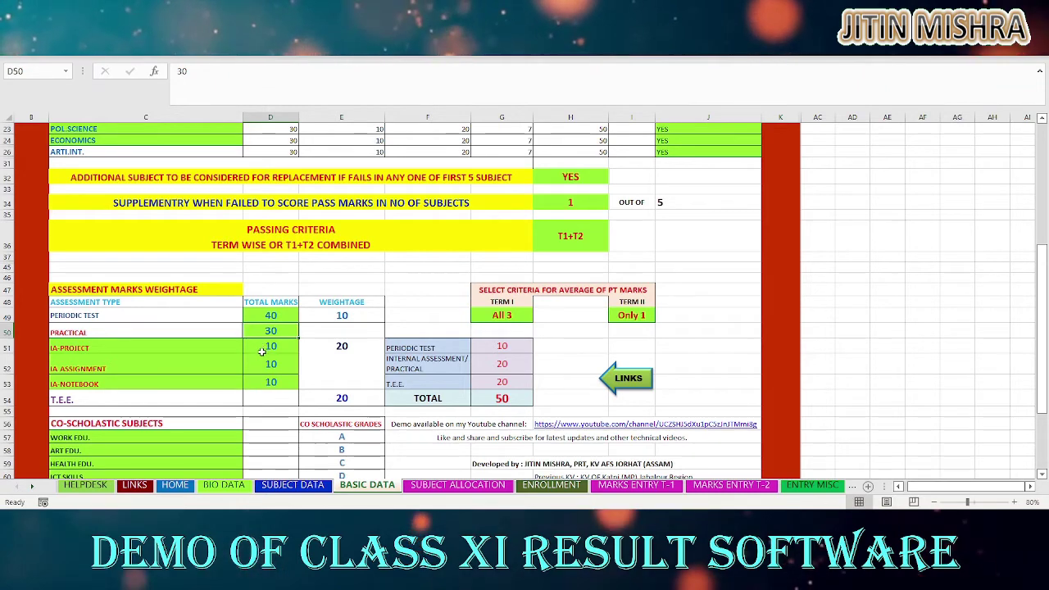
pyautogui.click(262, 350)
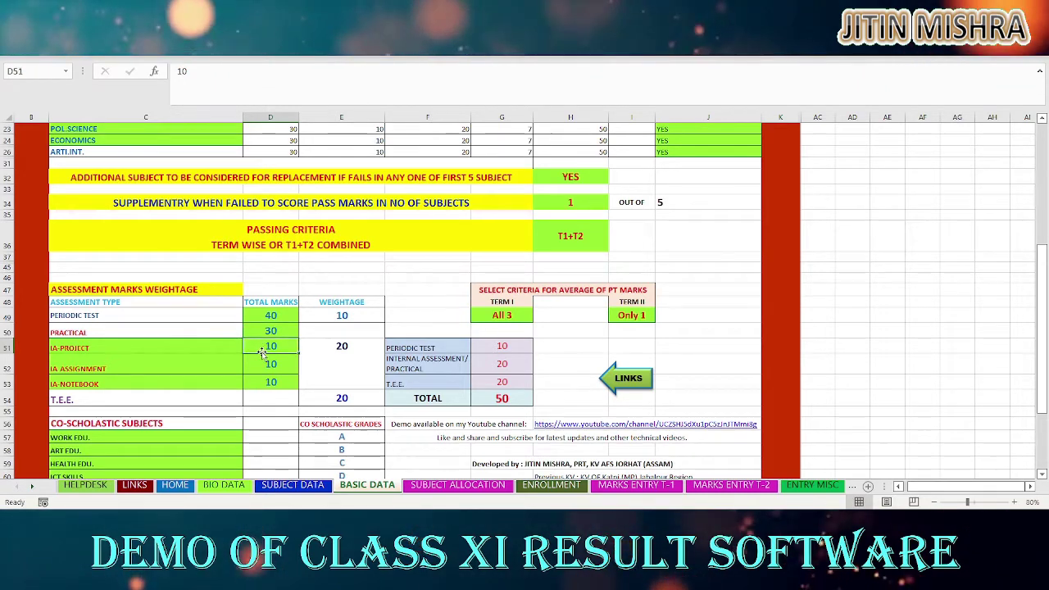
pyautogui.scroll(-1, 261, 353)
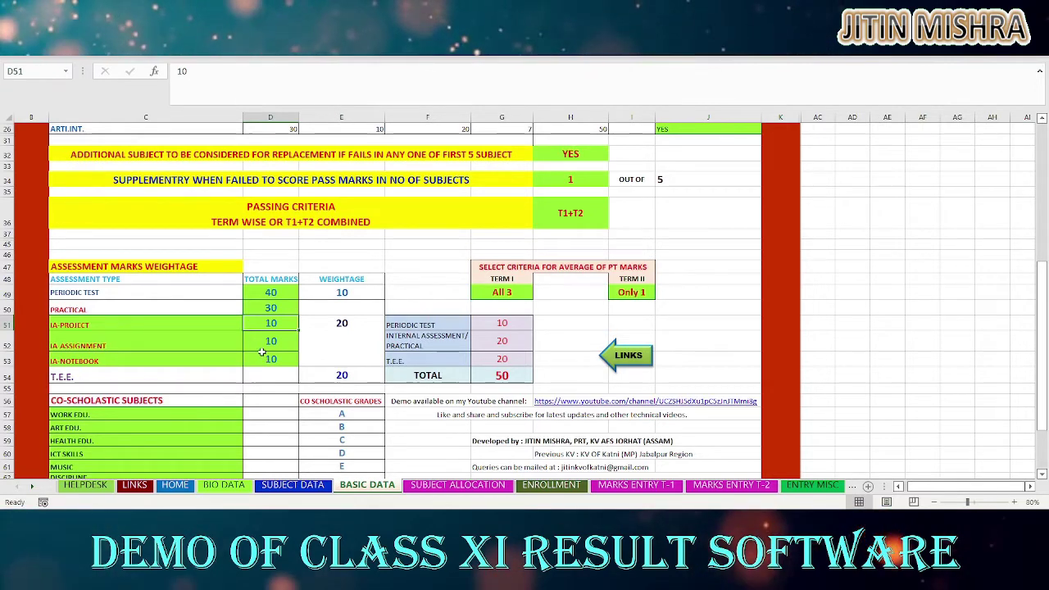
pyautogui.scroll(-1, 262, 353)
pyautogui.scroll(-1, 262, 351)
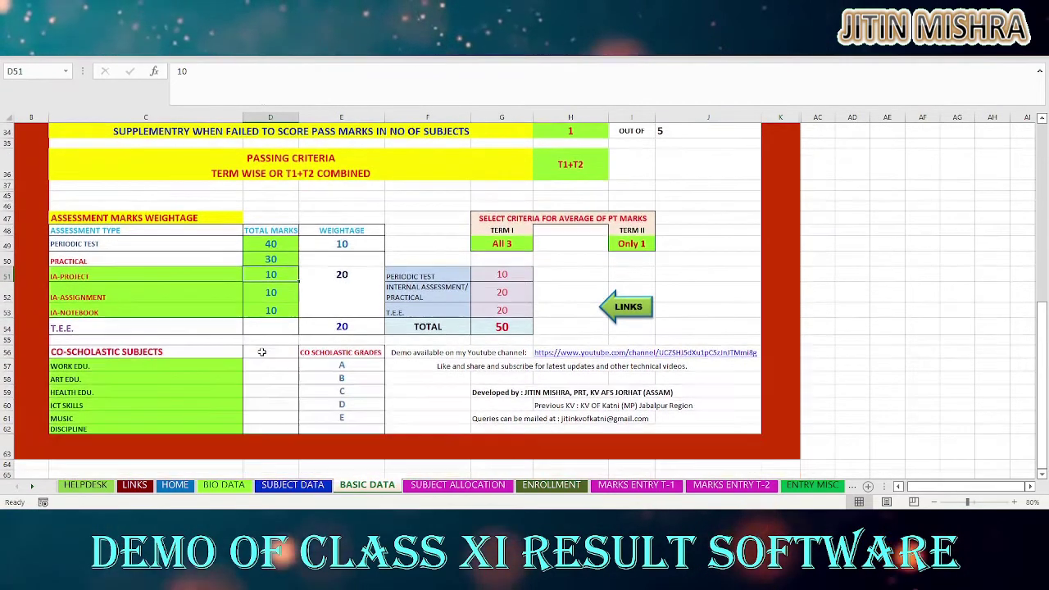
pyautogui.click(215, 364)
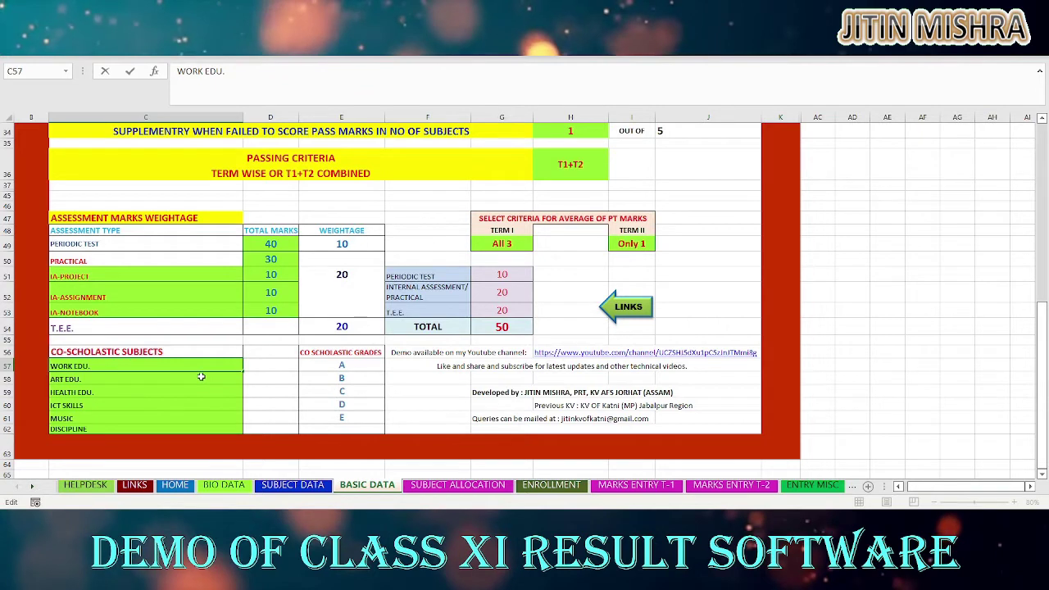
pyautogui.click(201, 376)
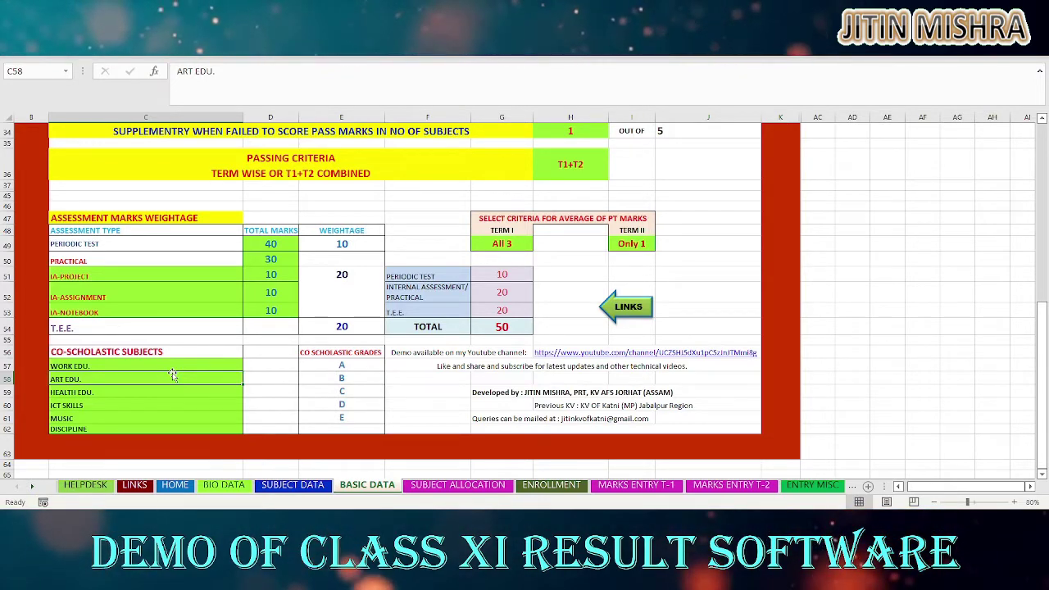
pyautogui.scroll(3, 172, 374)
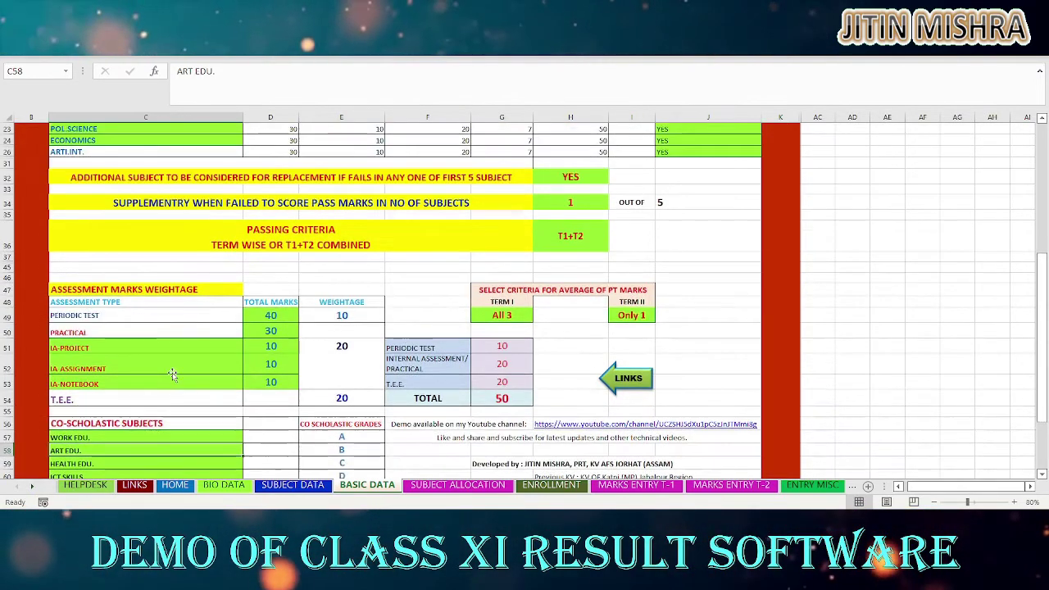
pyautogui.scroll(5, 172, 373)
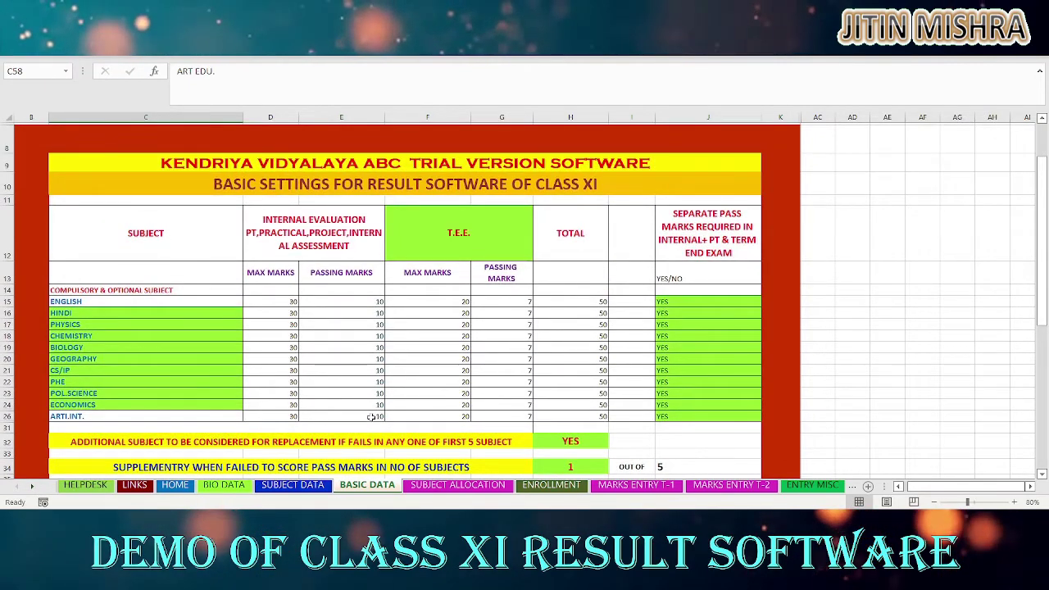
# Step: On SUBJECT ALLOCATION, fill roll 5's E11:H11 with ENGLISH, CHEMISTRY, PHYSICS and CS/IP
pyautogui.click(437, 485)
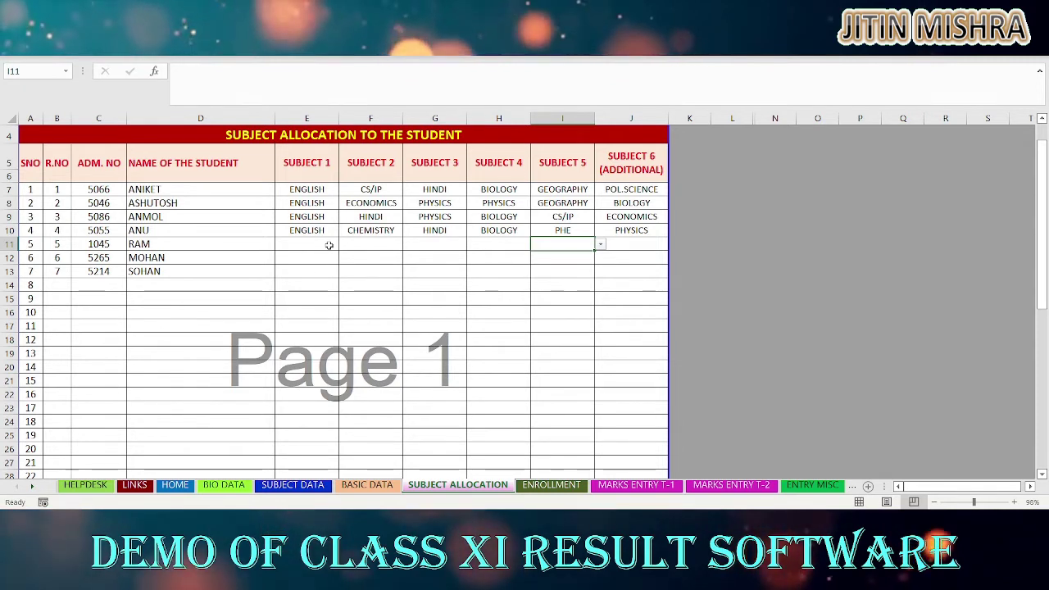
pyautogui.click(329, 239)
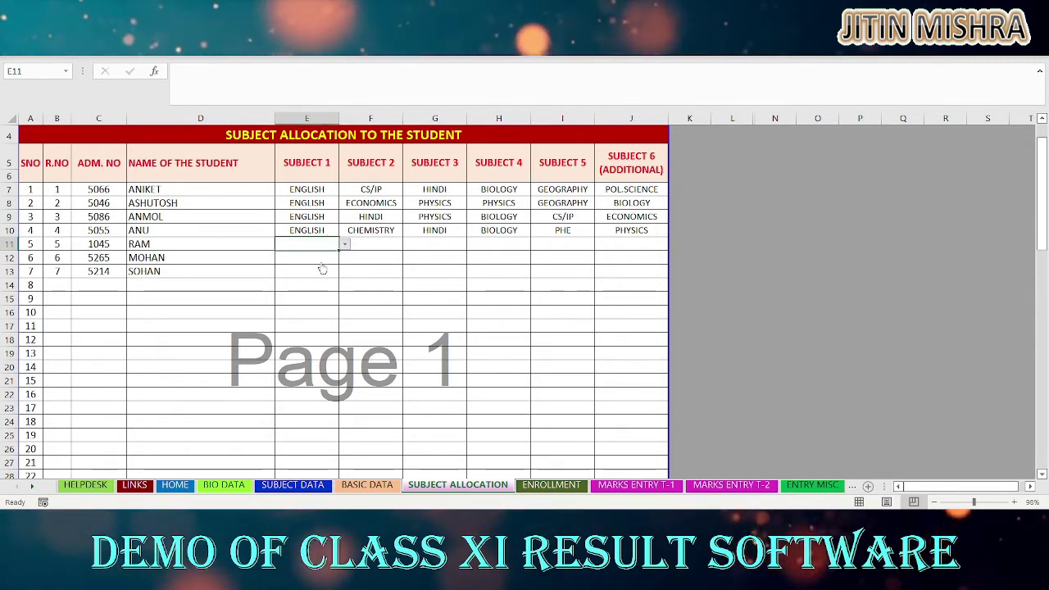
pyautogui.write('ENGLISH')
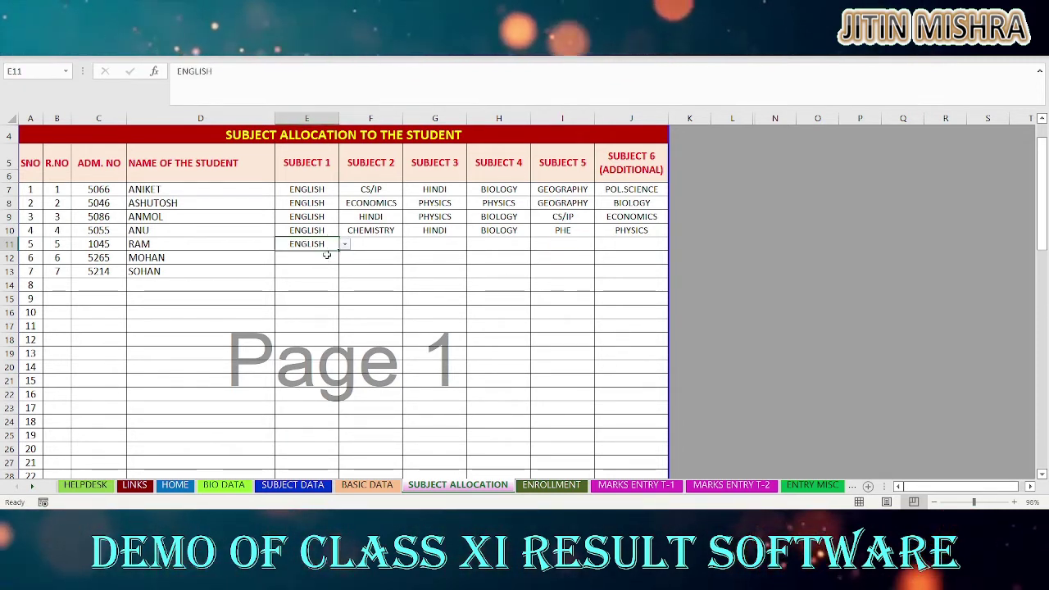
pyautogui.click(371, 246)
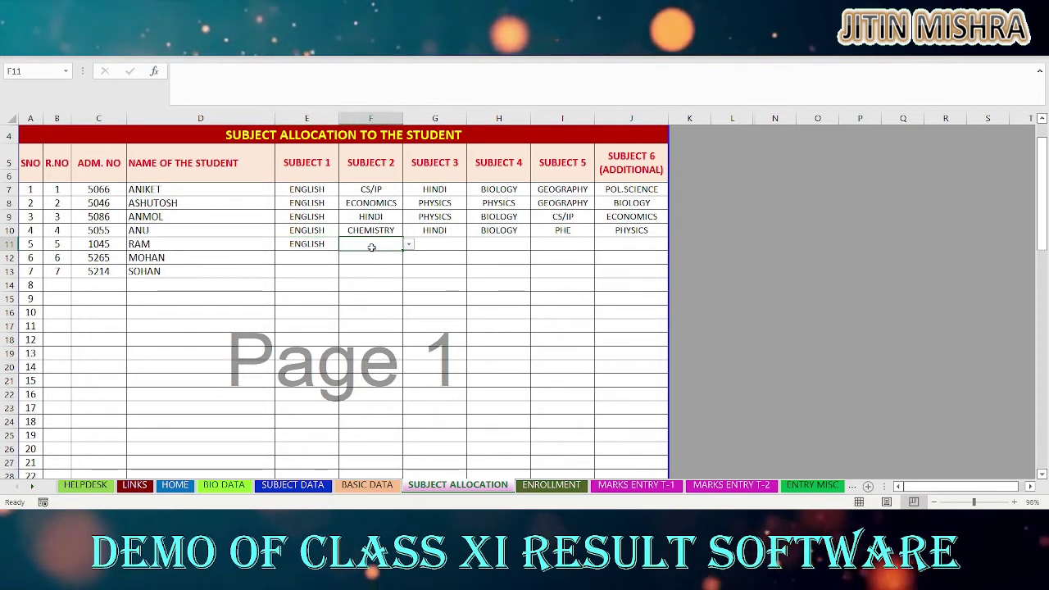
pyautogui.click(447, 246)
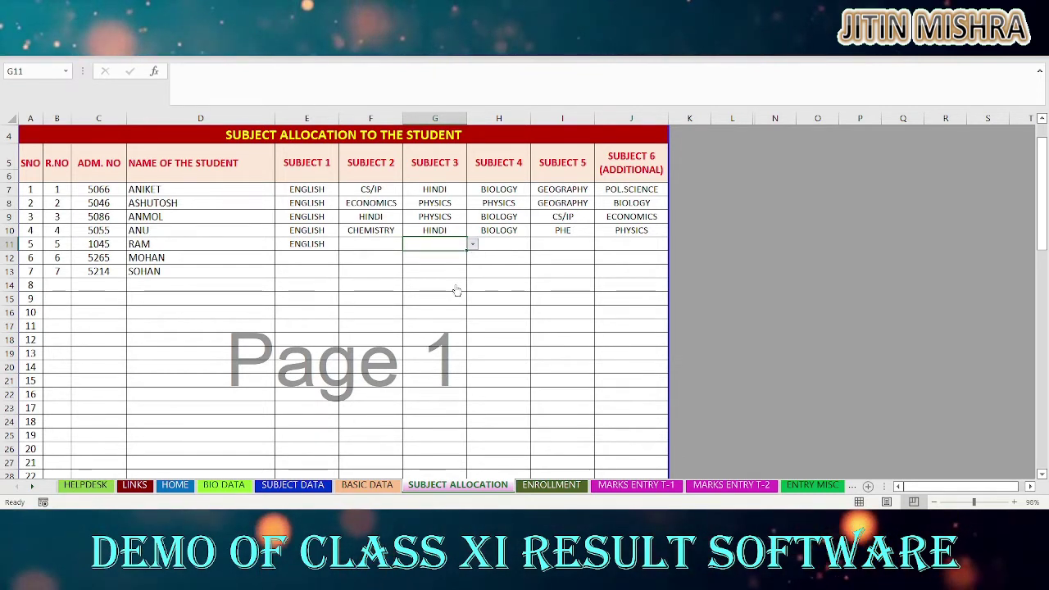
pyautogui.click(473, 245)
pyautogui.click(470, 279)
pyautogui.click(536, 245)
pyautogui.click(575, 257)
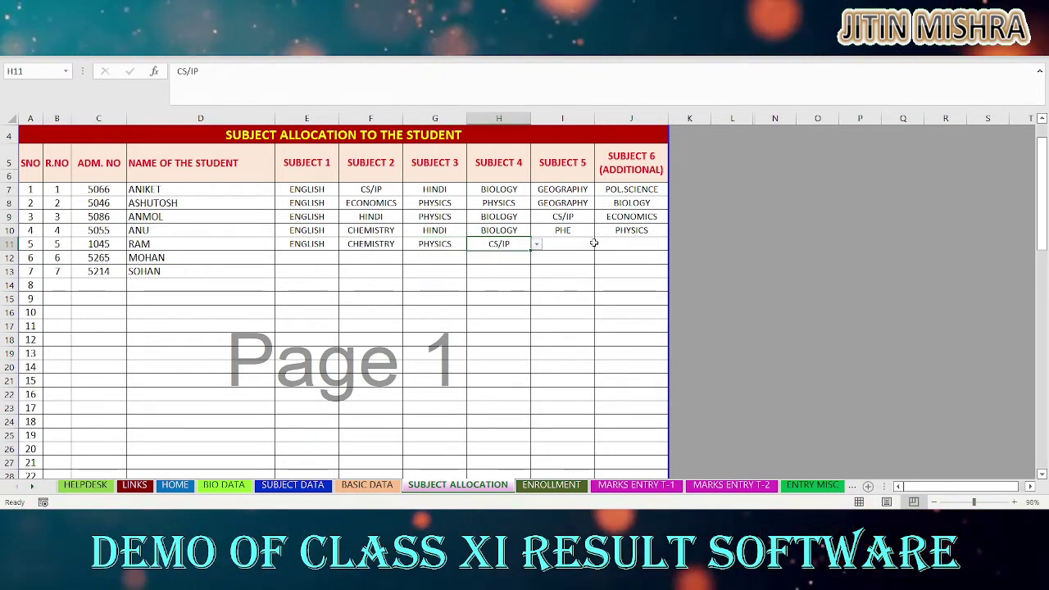
pyautogui.click(614, 248)
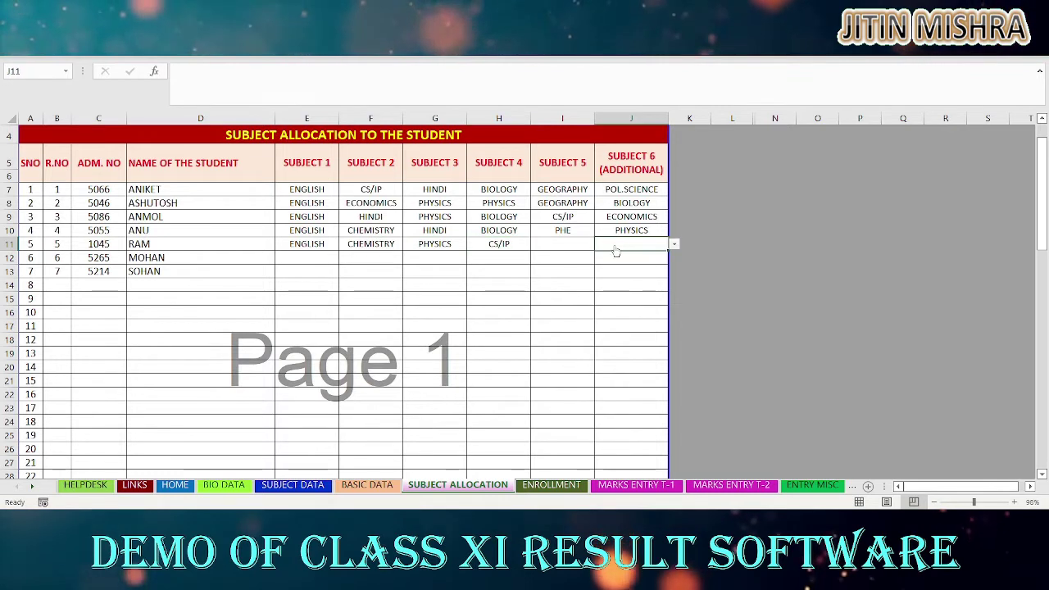
# Step: Move from ENROLLMENT to the MARKS ENTRY T-1 sheet and check roll 7's English Test 1 mark
pyautogui.click(555, 485)
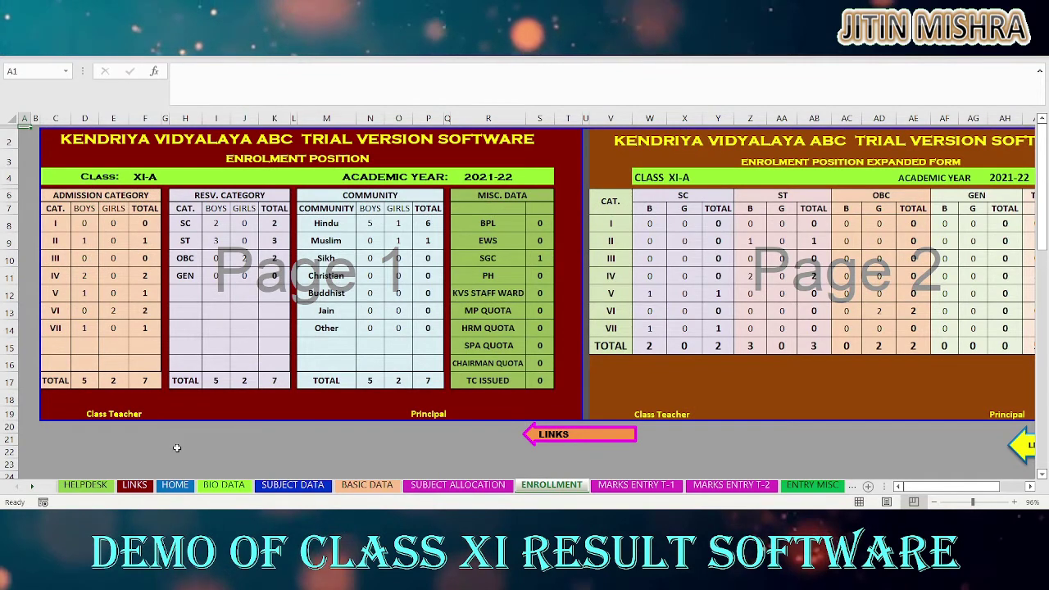
pyautogui.click(32, 486)
pyautogui.click(32, 486)
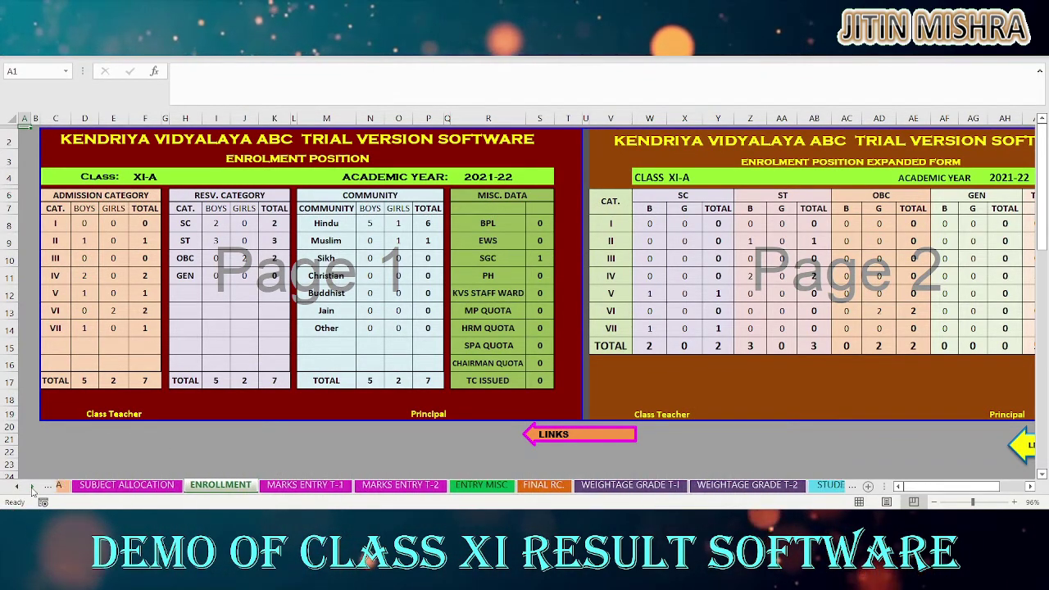
pyautogui.click(32, 487)
pyautogui.click(178, 485)
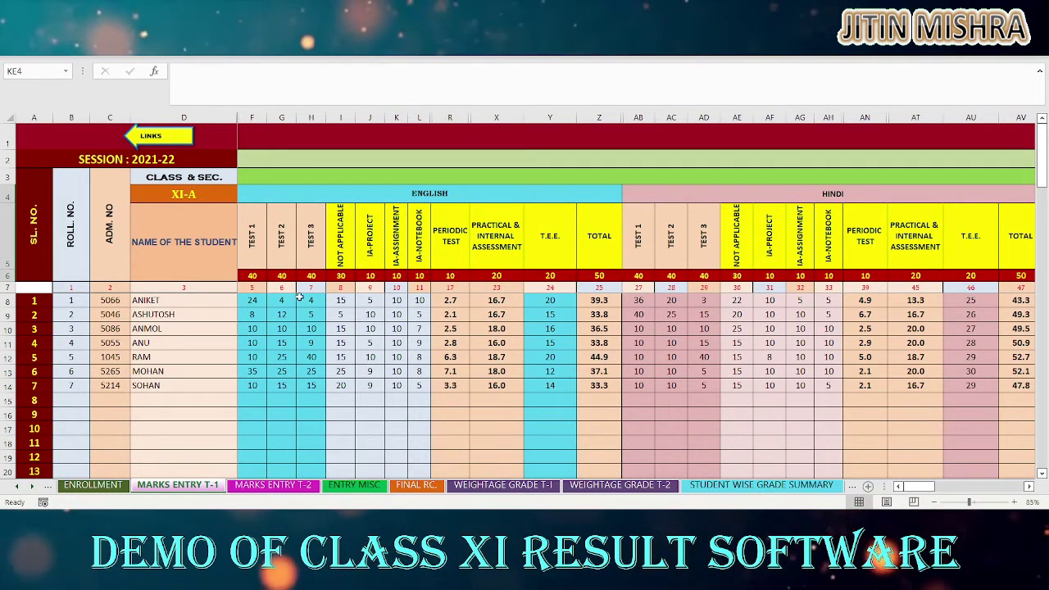
pyautogui.click(256, 387)
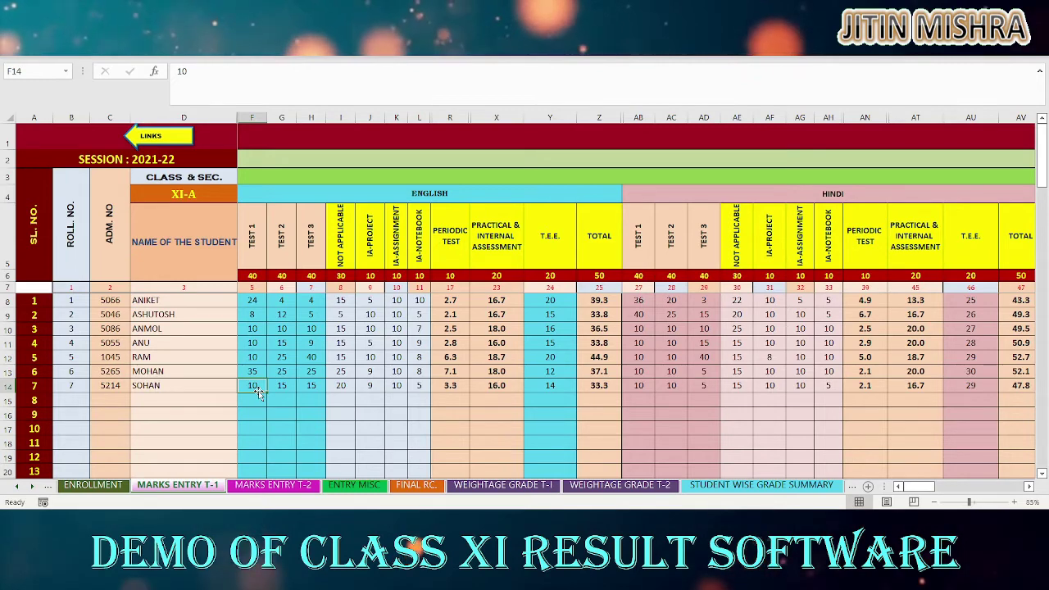
pyautogui.scroll(3, 197, 485)
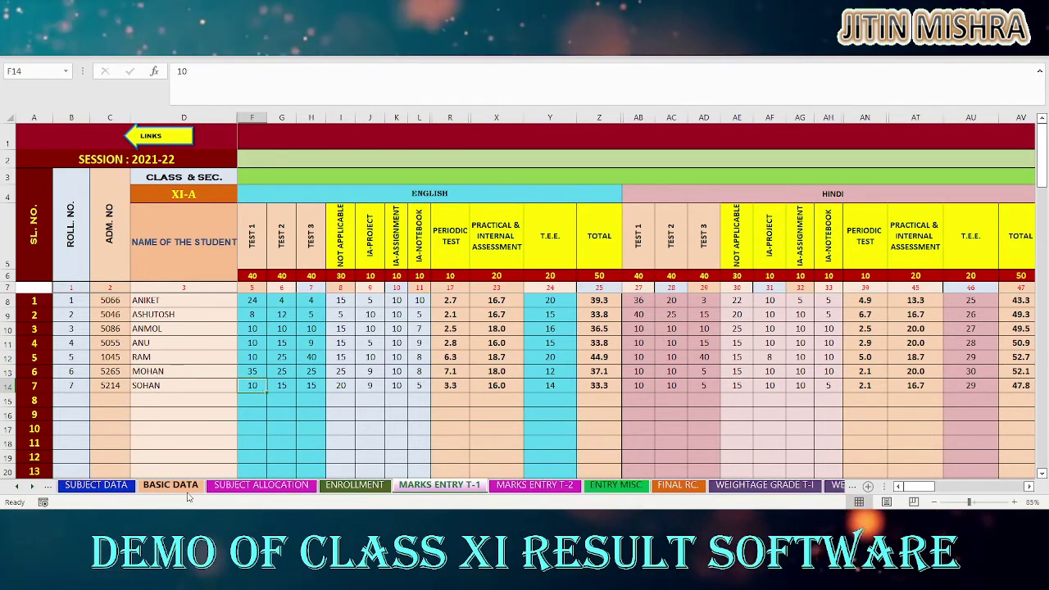
# Step: On BASIC DATA, choose Only 1 in G49 and Best 2 in I49 for the PT averages
pyautogui.click(170, 486)
pyautogui.scroll(-10, 569, 393)
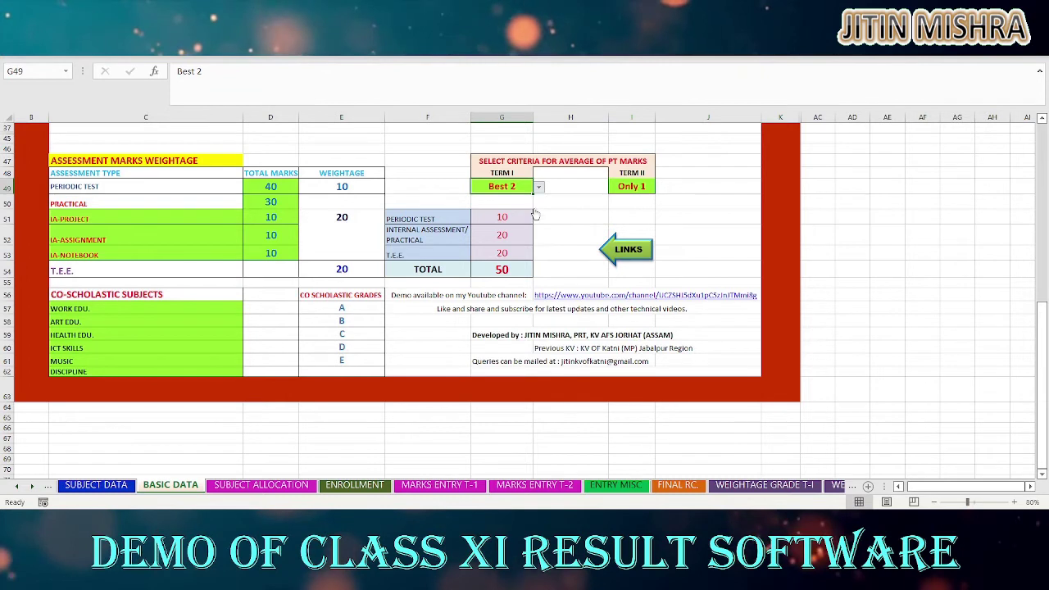
pyautogui.hotkey('alt', 'Down')
pyautogui.press('Down')
pyautogui.press('Return')
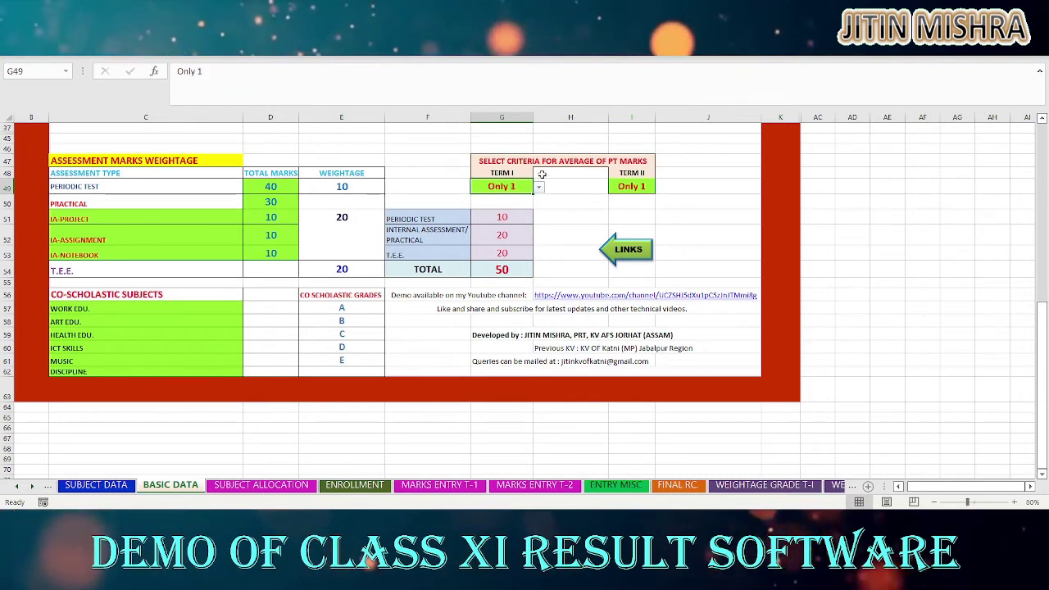
pyautogui.click(648, 187)
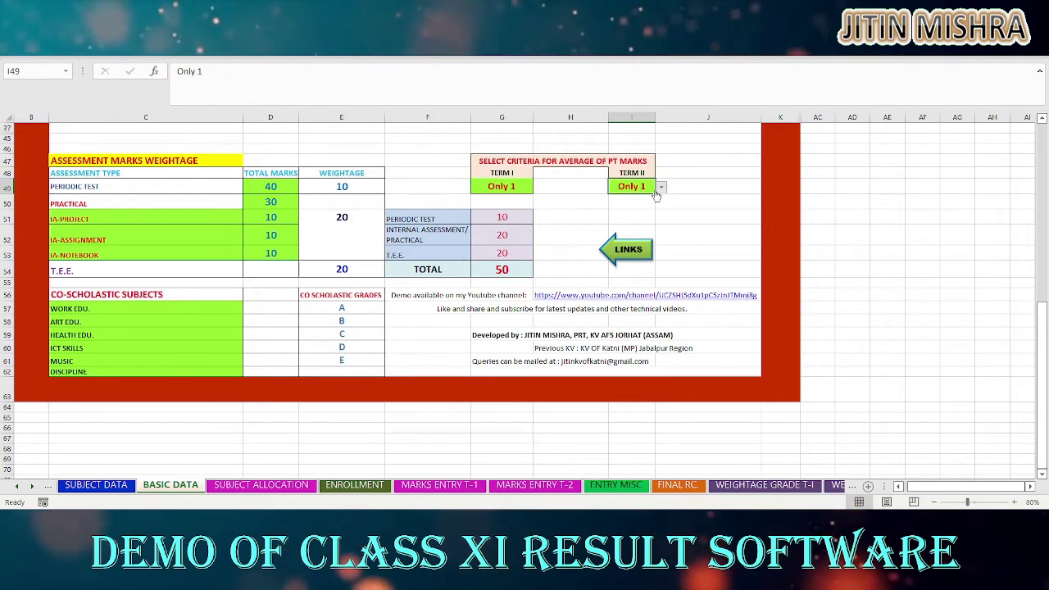
pyautogui.hotkey('alt', 'Down')
pyautogui.press('Down')
pyautogui.press('Return')
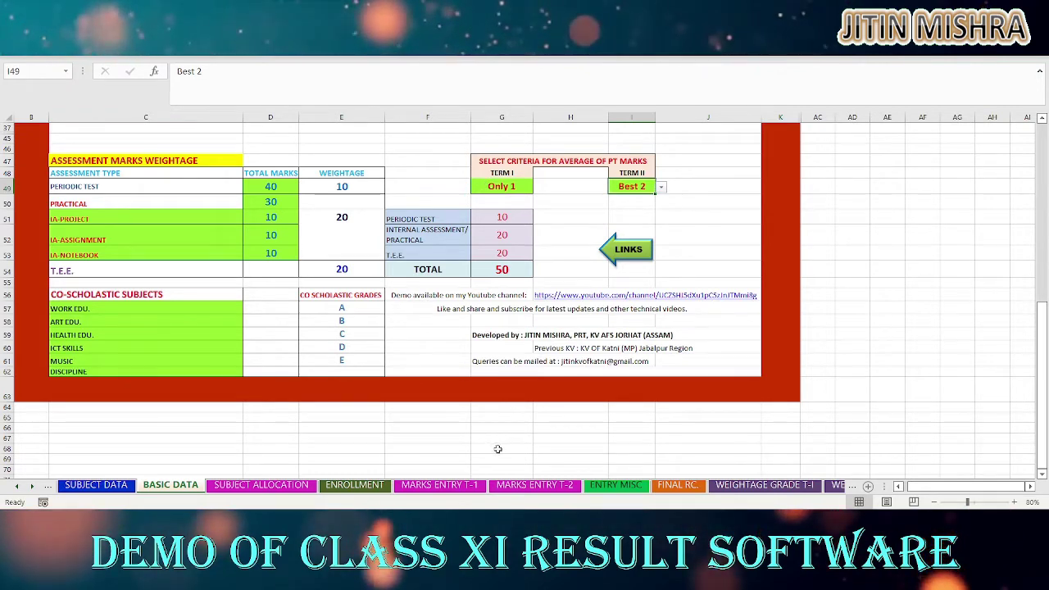
pyautogui.click(611, 489)
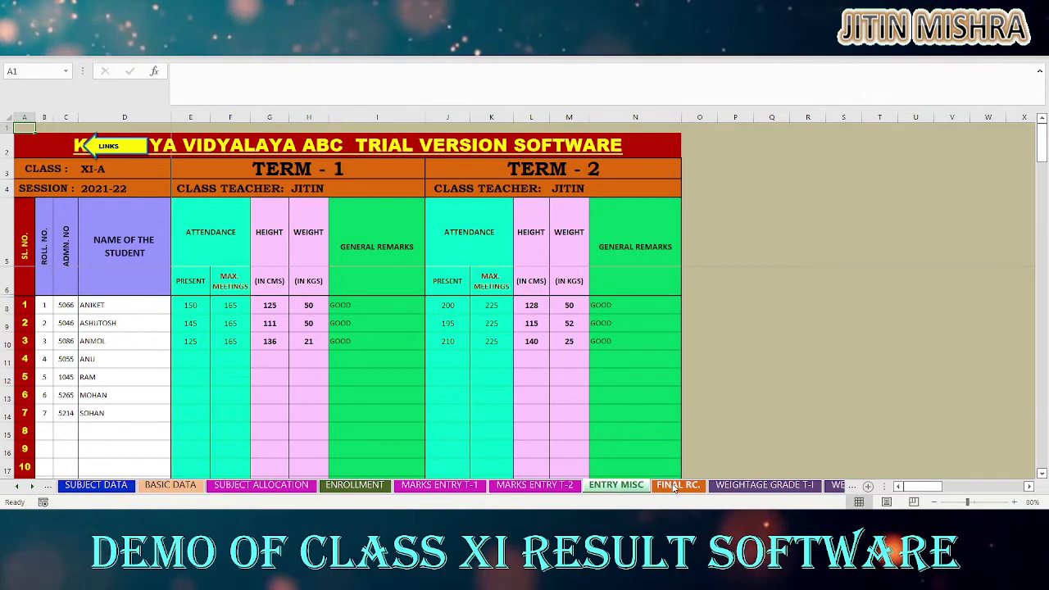
# Step: Show the FINAL RC. report card zoomed out to about 62% and scroll down through it
pyautogui.click(677, 488)
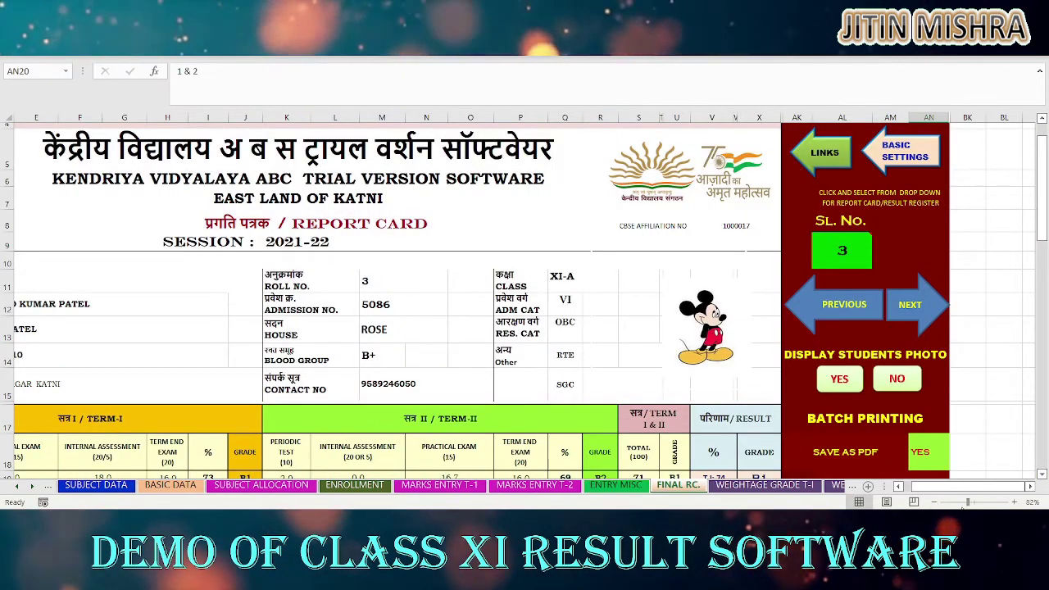
pyautogui.click(962, 503)
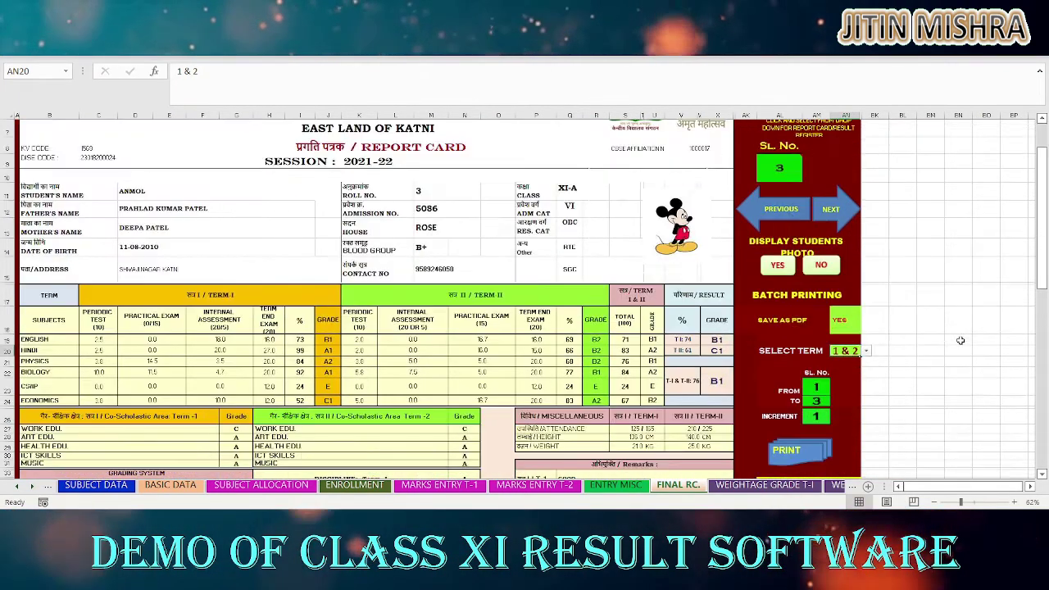
pyautogui.scroll(-2, 961, 340)
pyautogui.scroll(-3, 961, 341)
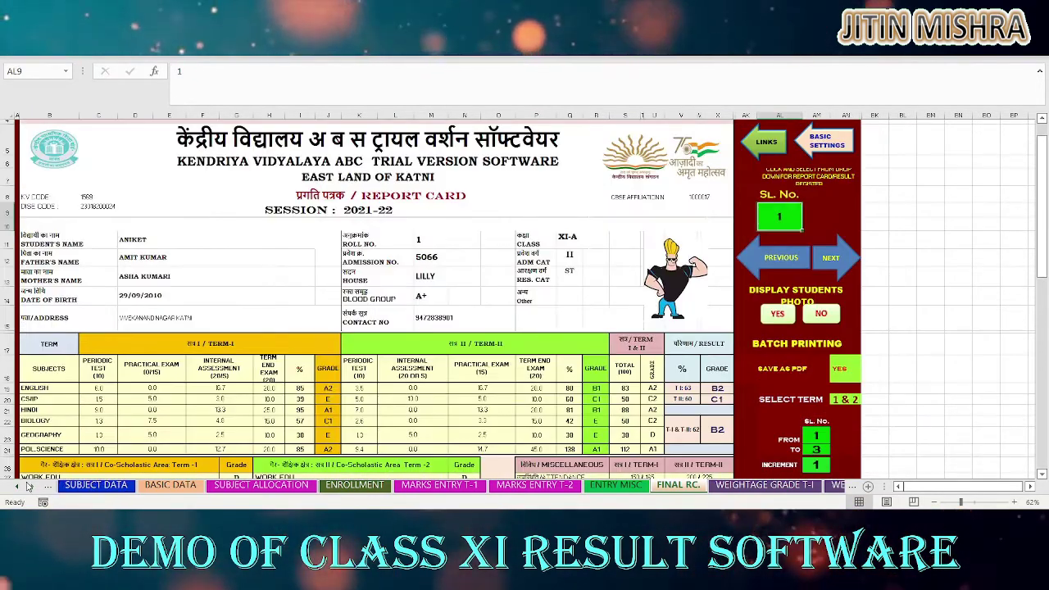
pyautogui.click(27, 487)
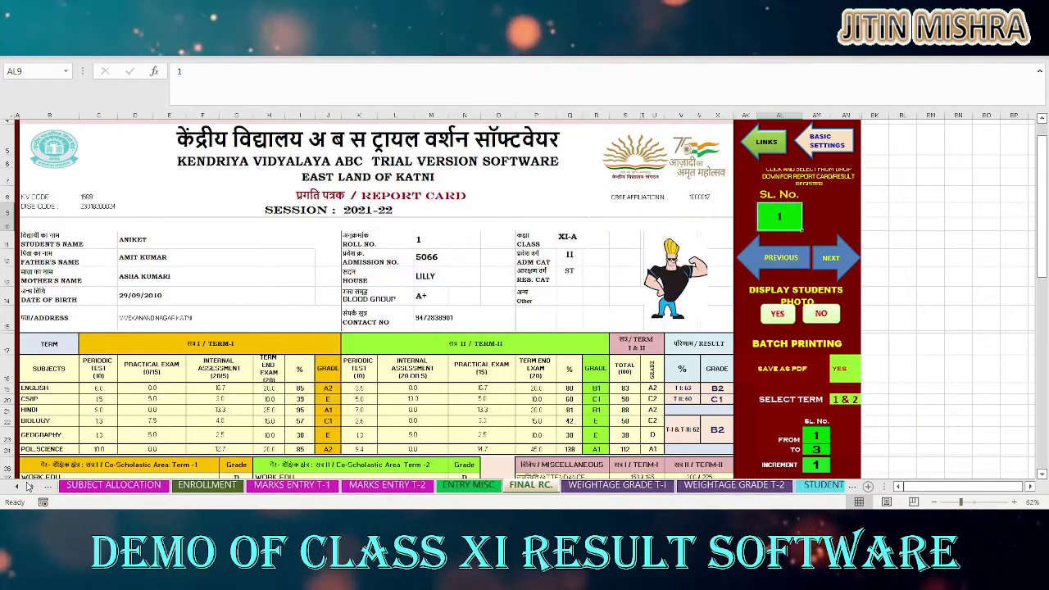
# Step: Look over the WEIGHTAGE GRADE T-I list from column A, then go to STUDENT WISE GRADE SUMMARY
pyautogui.click(604, 486)
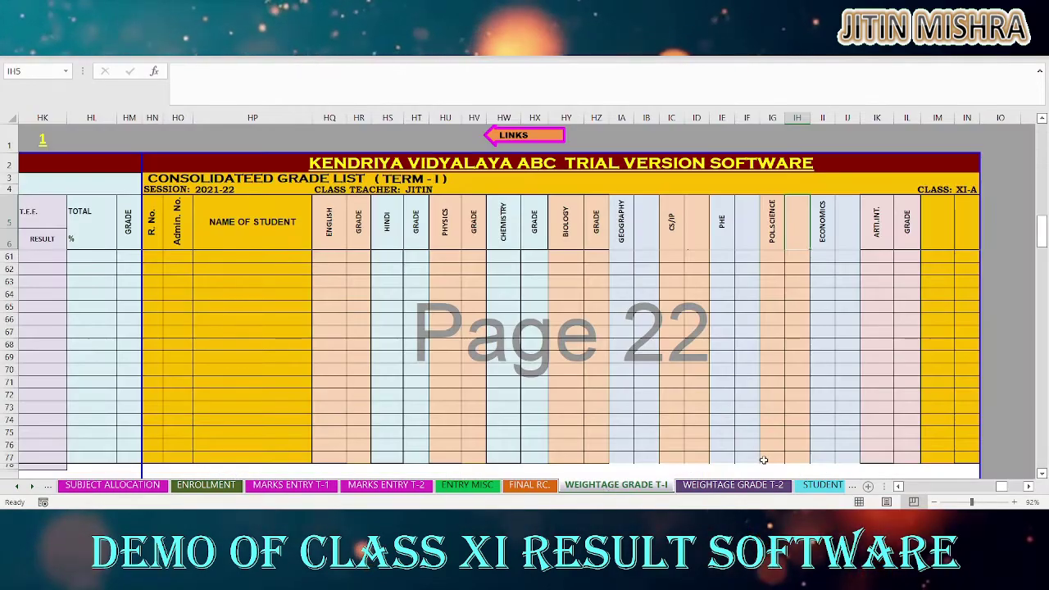
pyautogui.click(913, 487)
pyautogui.moveTo(914, 490); pyautogui.dragTo(899, 492)
pyautogui.scroll(18, 563, 384)
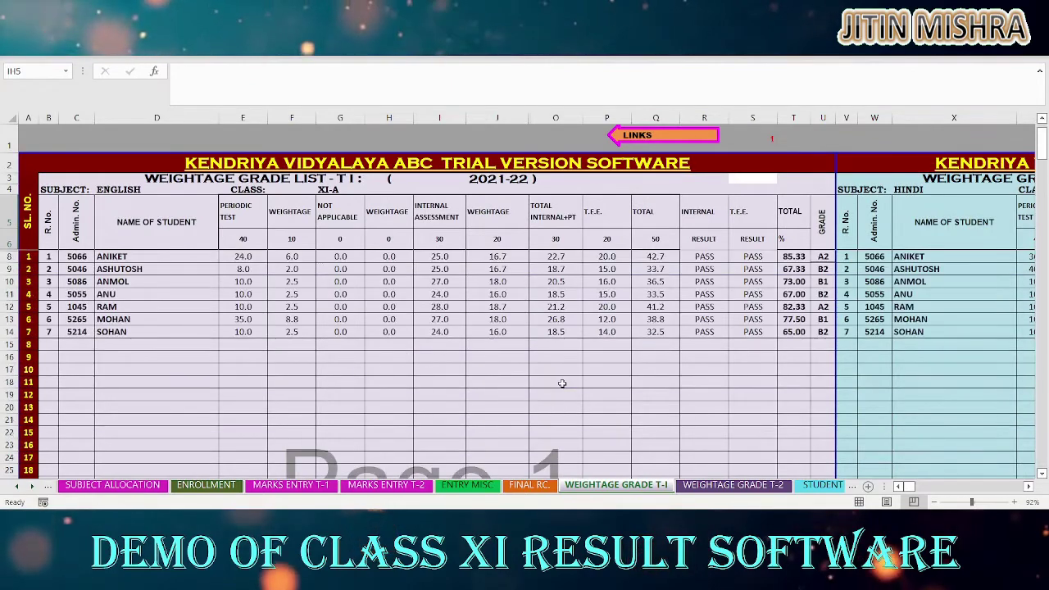
pyautogui.hotkey('ctrl', 'pagedown')
pyautogui.click(232, 487)
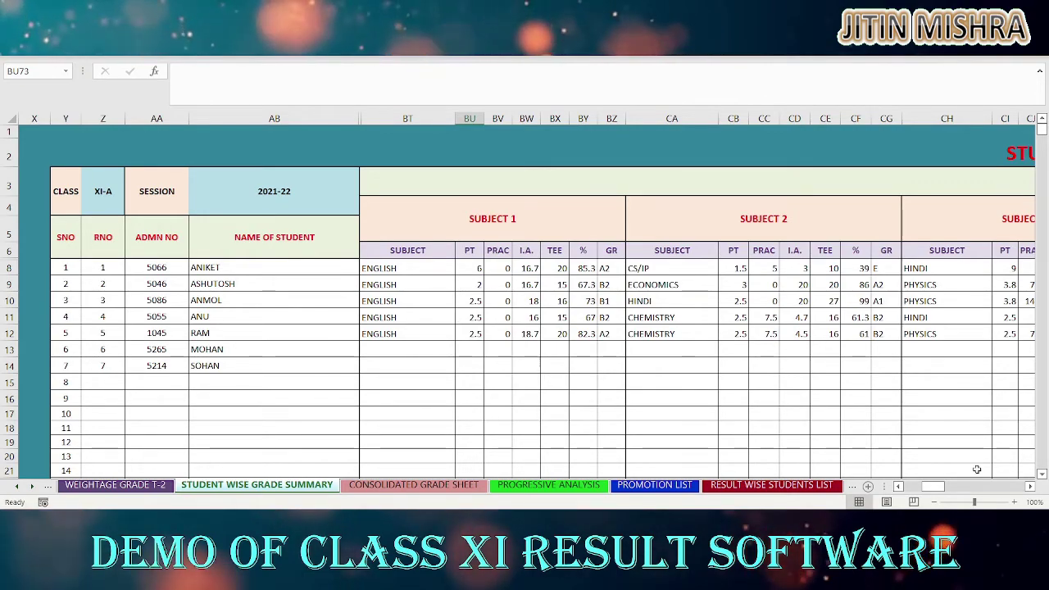
# Step: Scroll across the grade summary, then show the CONSOLIDATED GRADE SHEET from column A
pyautogui.moveTo(1033, 489); pyautogui.dragTo(1032, 489)
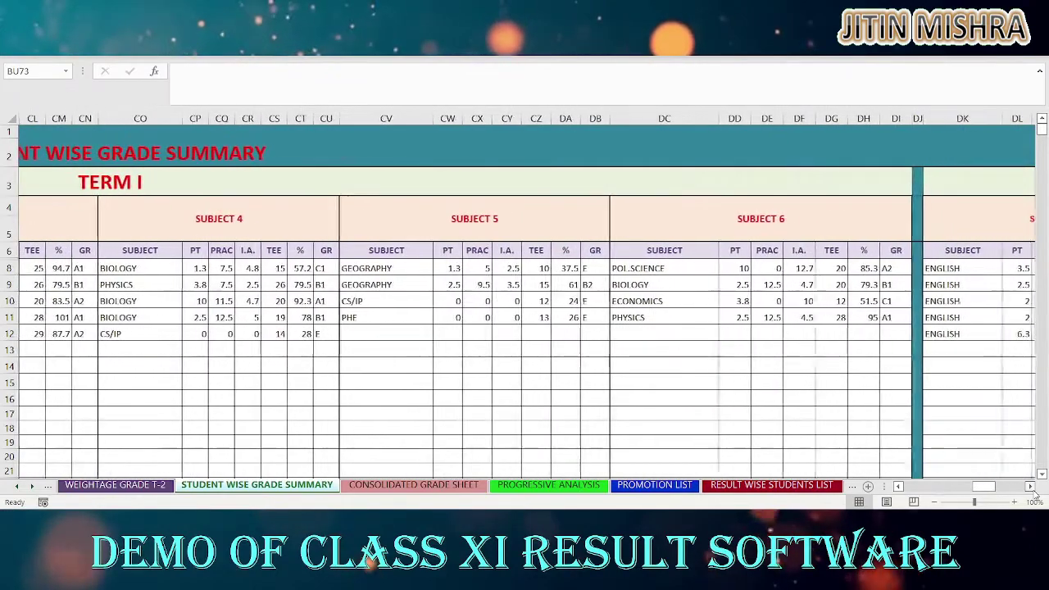
pyautogui.click(398, 486)
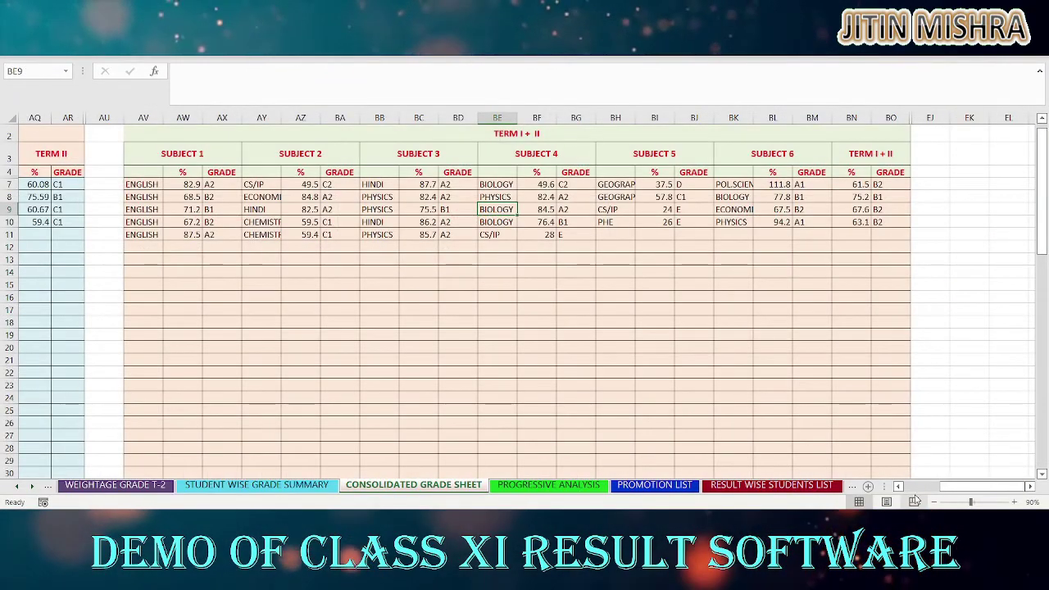
pyautogui.moveTo(901, 487); pyautogui.dragTo(902, 487)
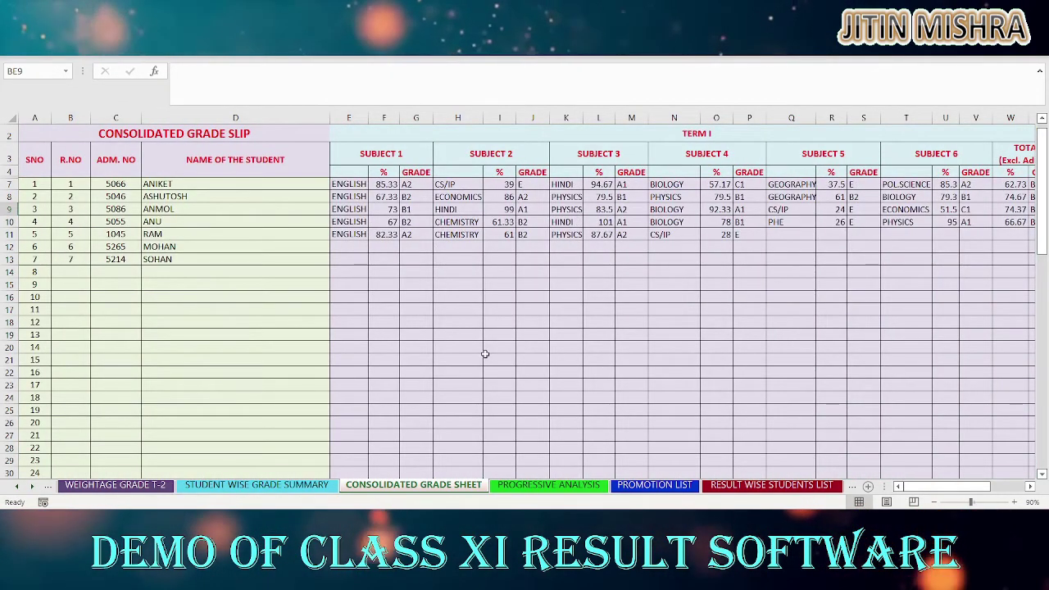
# Step: Scroll through the PROGRESSIVE ANALYSIS term tables, then move to the PROMOTION LIST sheet
pyautogui.click(541, 484)
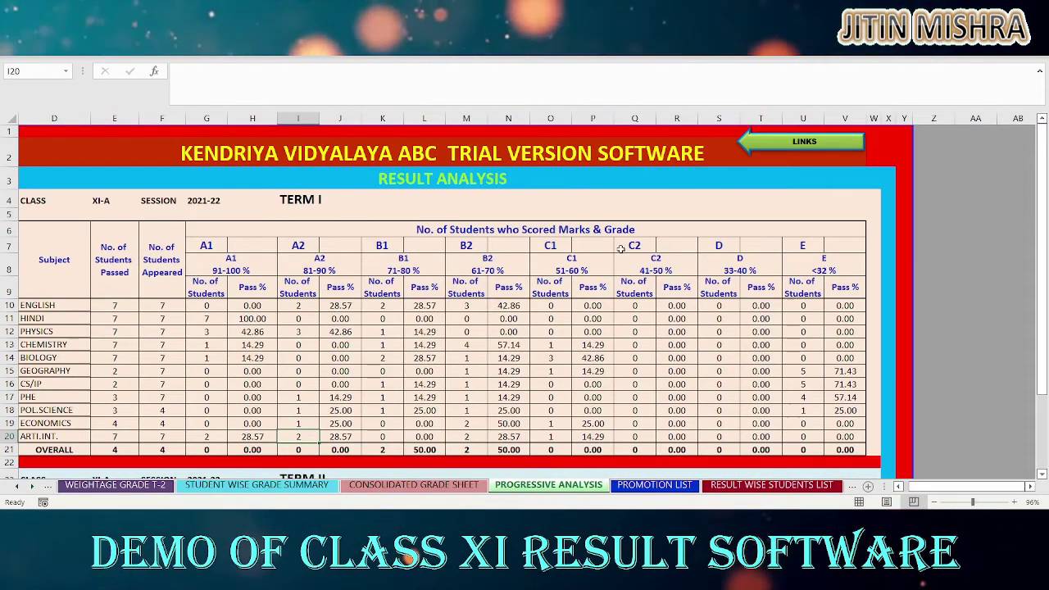
pyautogui.scroll(-3, 462, 295)
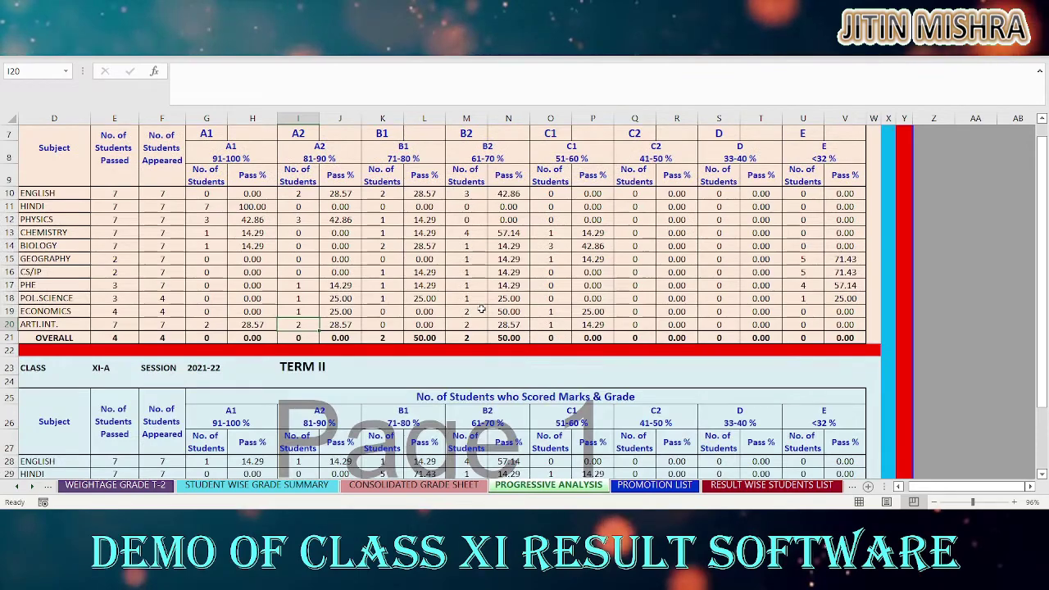
pyautogui.click(469, 276)
pyautogui.scroll(-4, 482, 308)
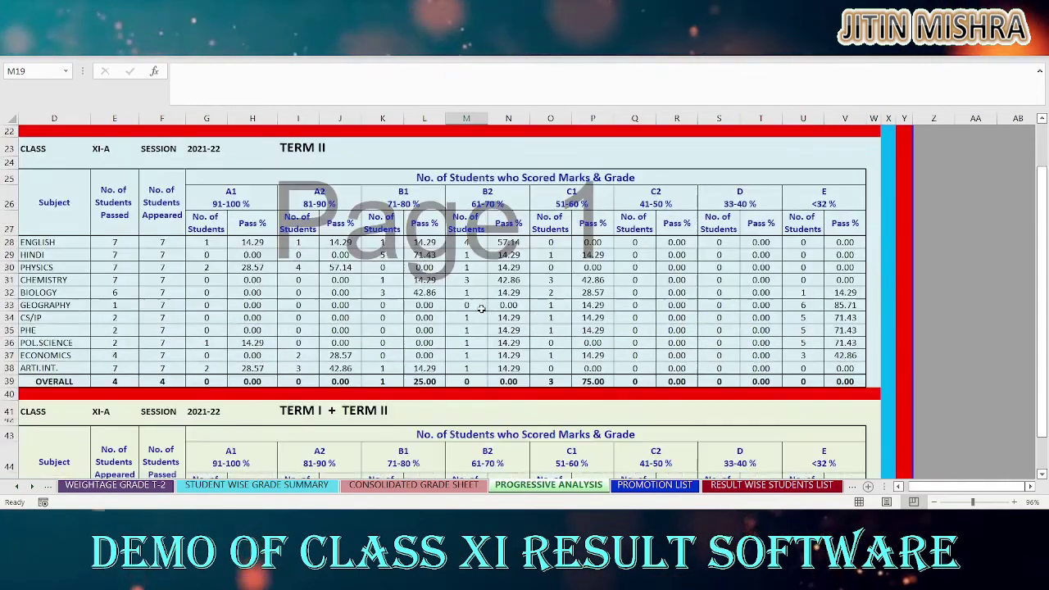
pyautogui.click(660, 485)
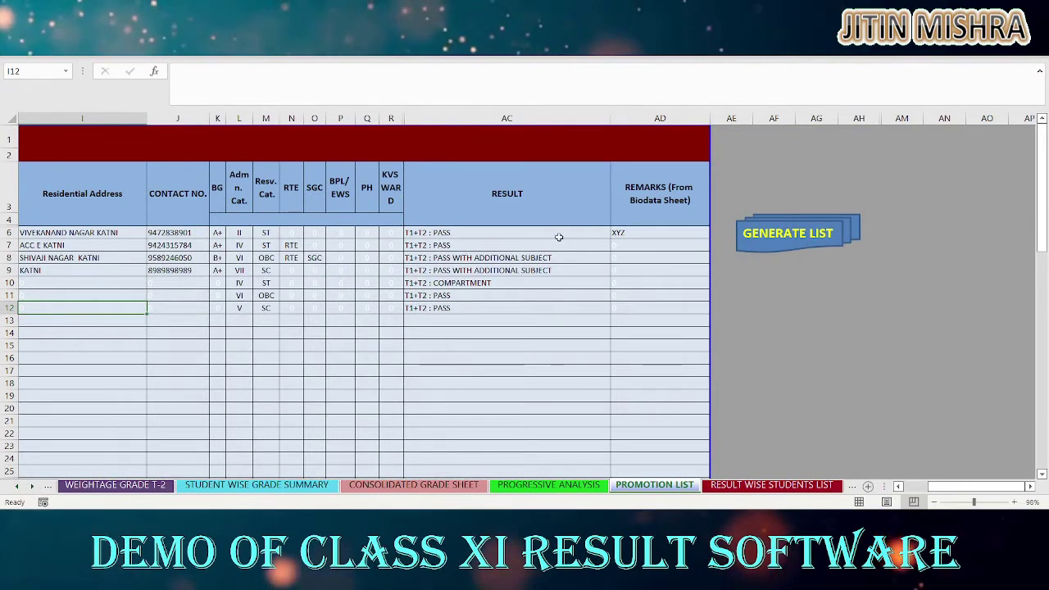
# Step: Run GENERATE LIST on the PROMOTION LIST sheet to build the result-wise student lists
pyautogui.click(776, 246)
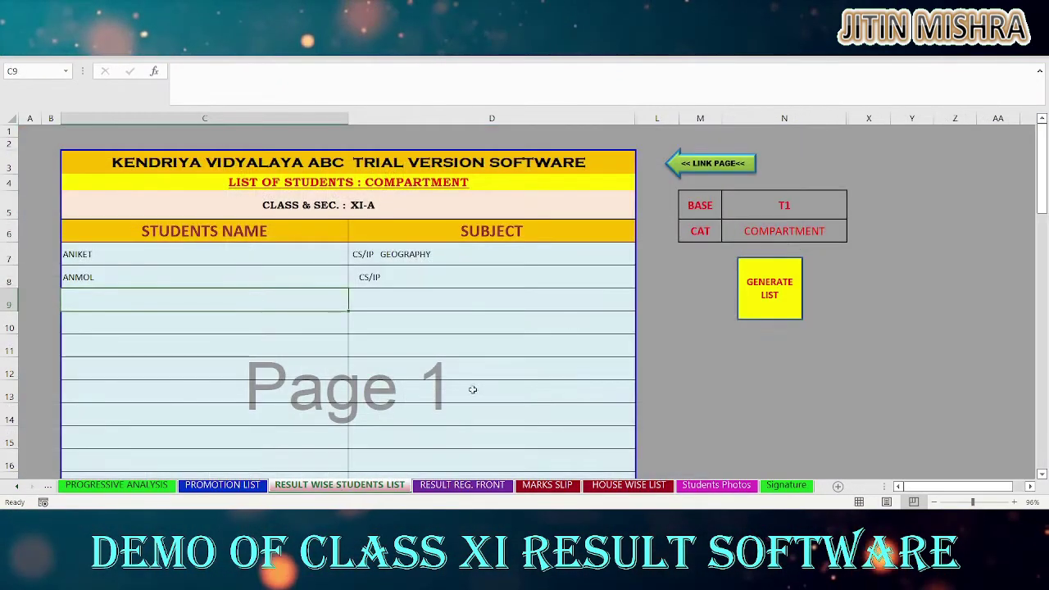
# Step: Set the compartment list base in N5 to T2 and regenerate the list, now showing three students
pyautogui.click(785, 206)
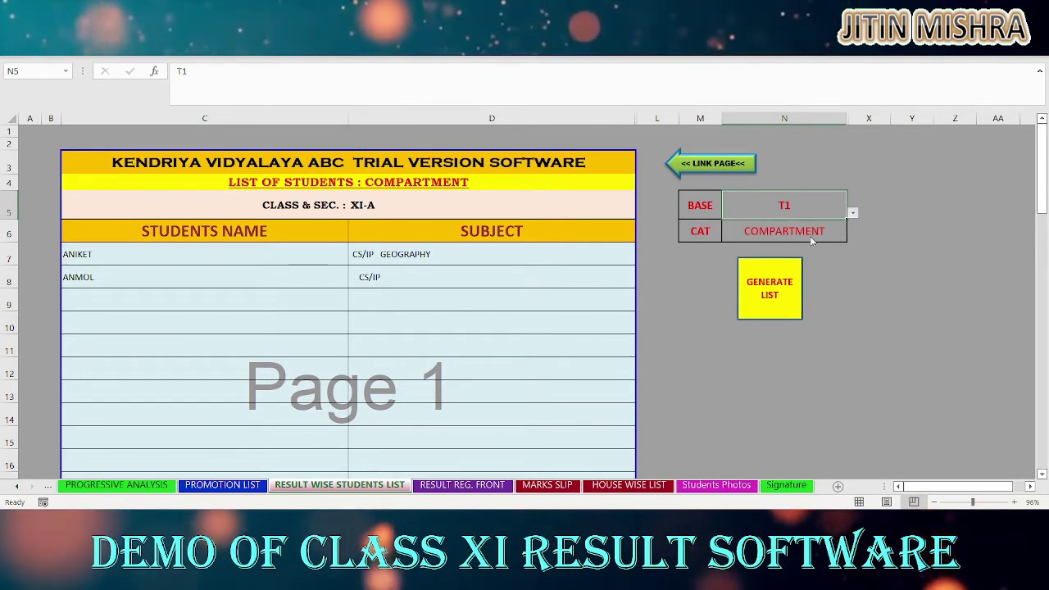
pyautogui.write('T2')
pyautogui.press('Return')
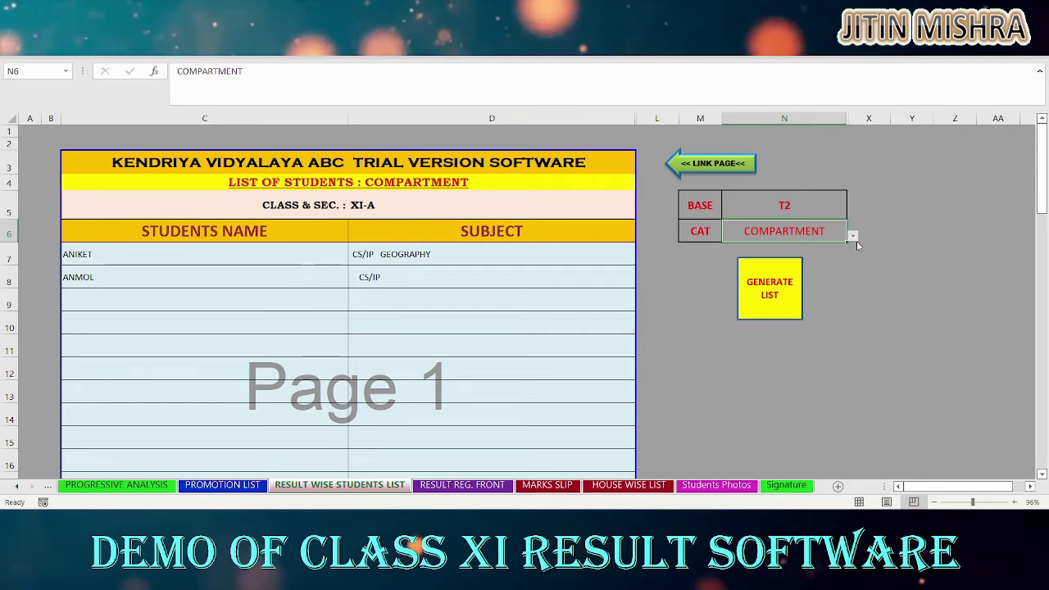
pyautogui.click(769, 301)
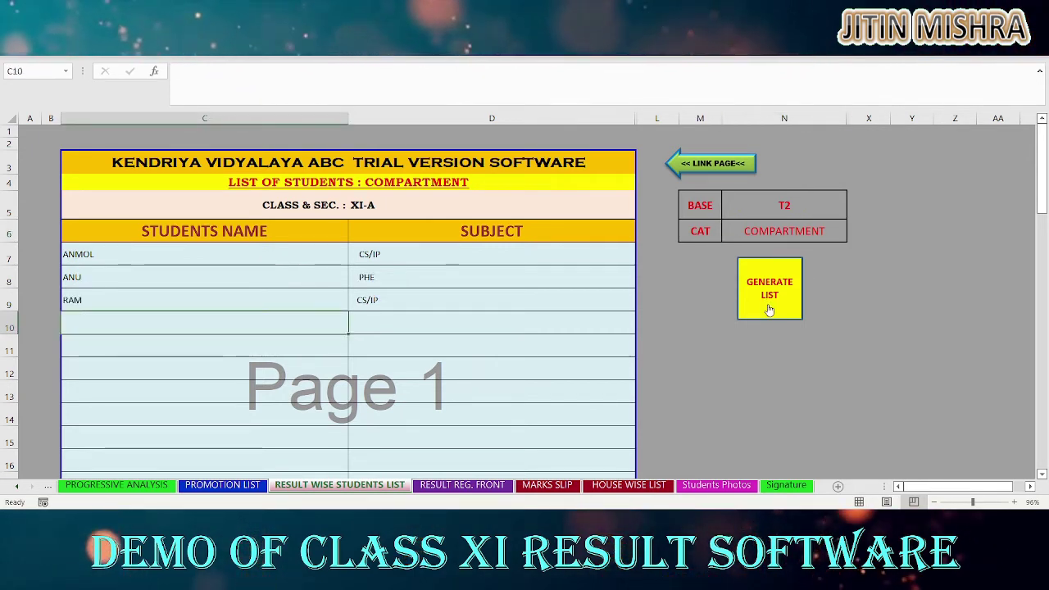
# Step: Browse the RESULT REG. FRONT, MARKS SLIP and HOUSE WISE LIST sheets, ending on Students Photos
pyautogui.click(434, 485)
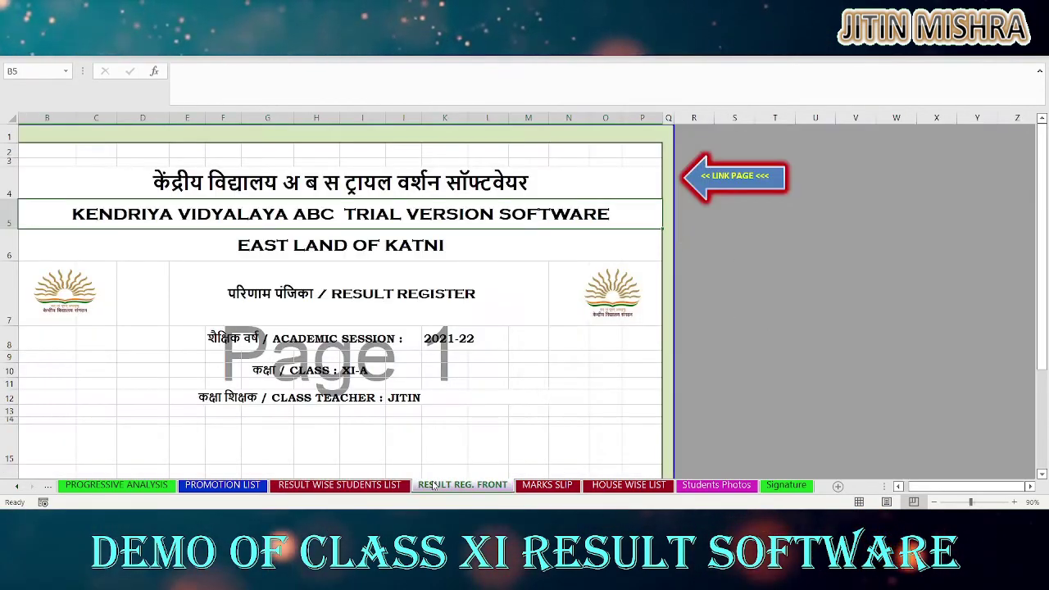
pyautogui.click(546, 486)
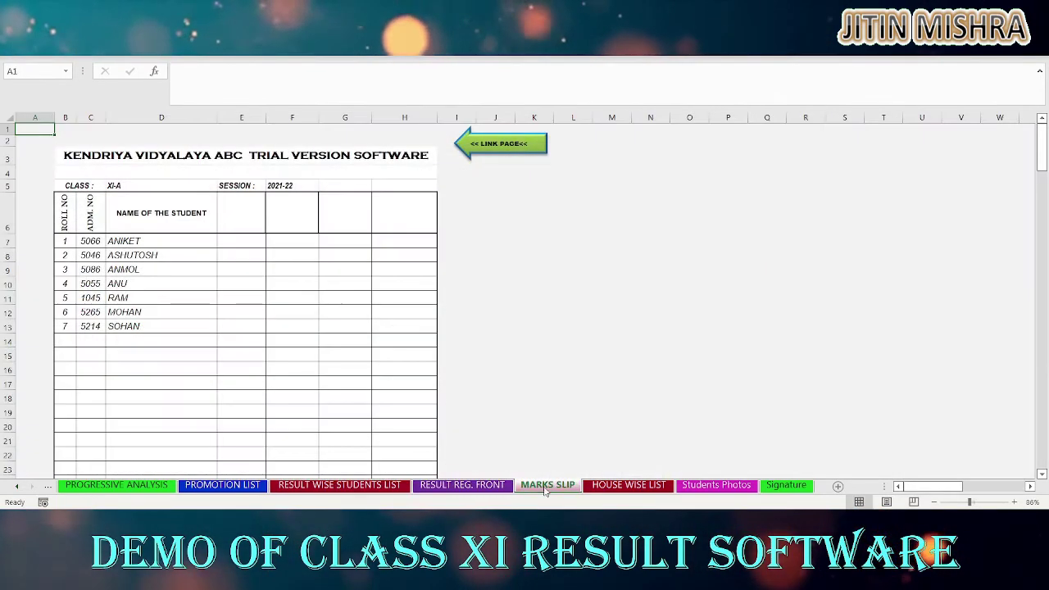
pyautogui.click(629, 486)
pyautogui.click(701, 485)
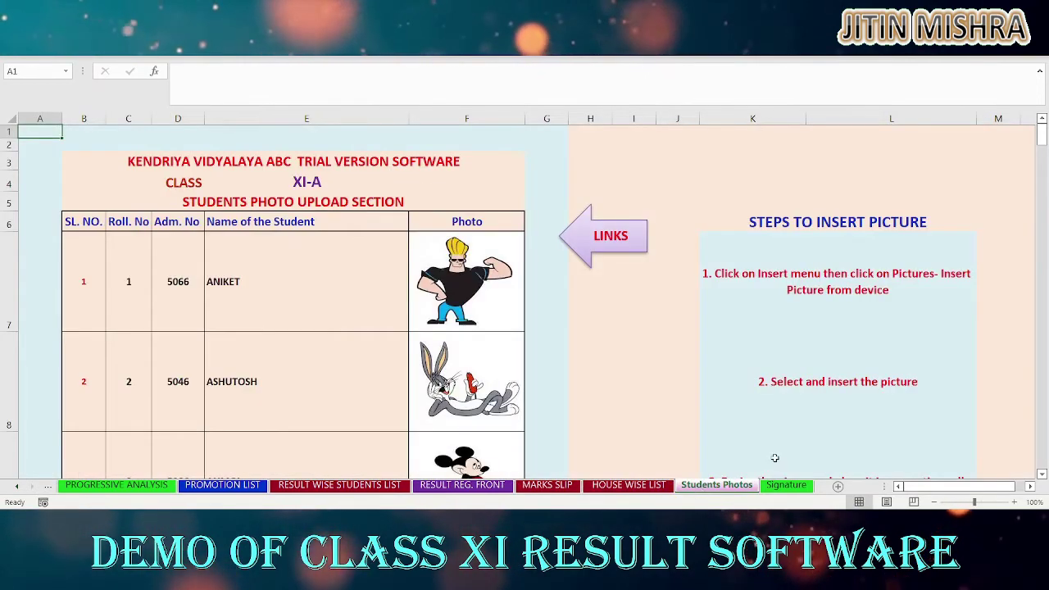
# Step: Scroll through the Students Photos sheet, then shift the sheet tab bar left to reveal earlier sheets
pyautogui.scroll(-1, 737, 356)
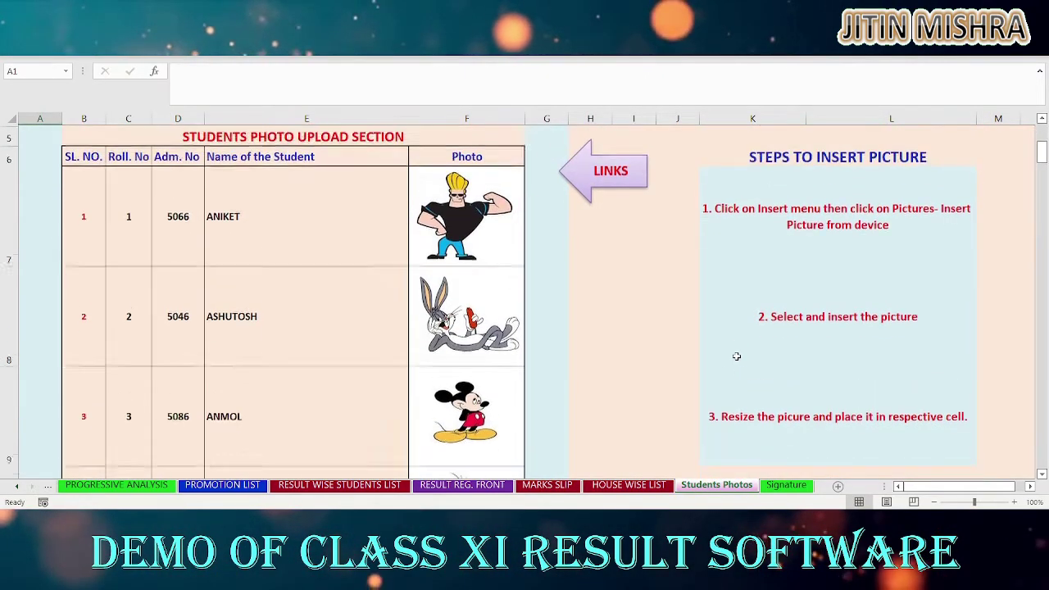
pyautogui.scroll(1, 737, 356)
pyautogui.scroll(-2, 737, 356)
pyautogui.scroll(-4, 737, 356)
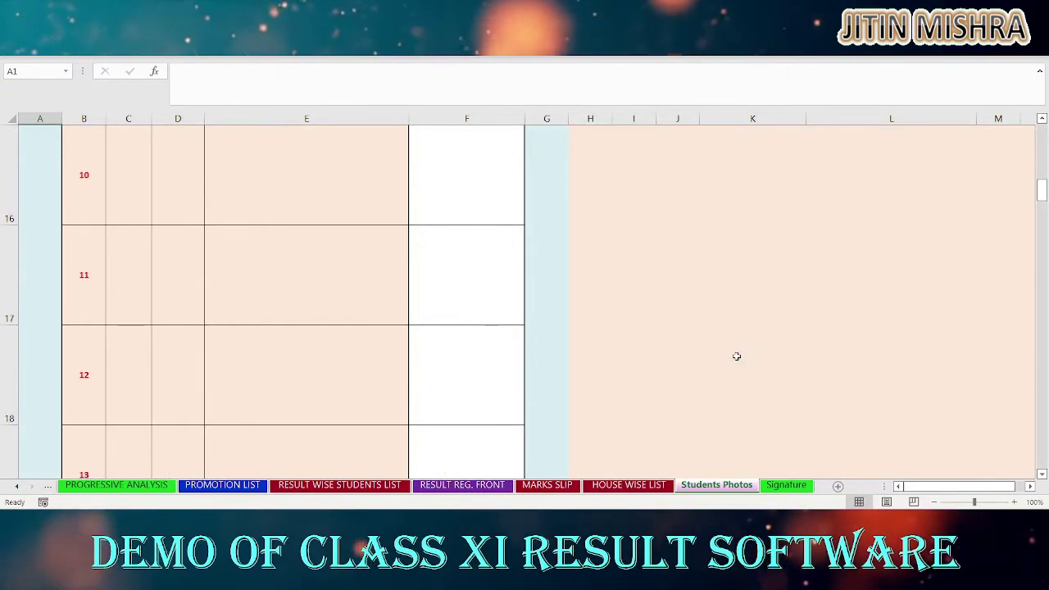
pyautogui.scroll(5, 737, 356)
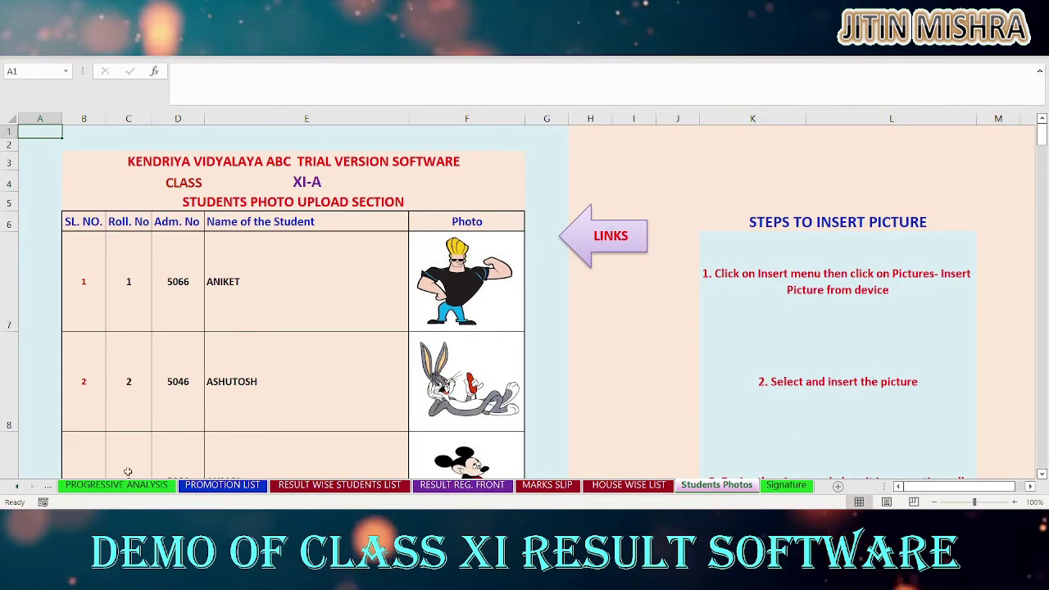
pyautogui.click(16, 488)
pyautogui.click(16, 489)
pyautogui.click(17, 489)
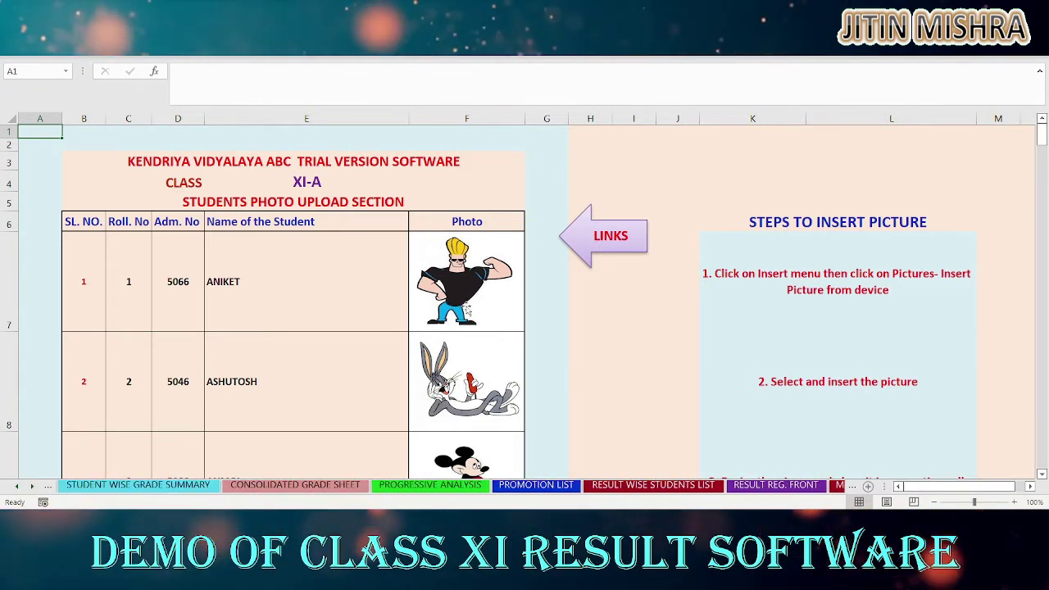
# Step: Switch back to the FINAL RC. sheet showing the first student's report card
pyautogui.click(616, 403)
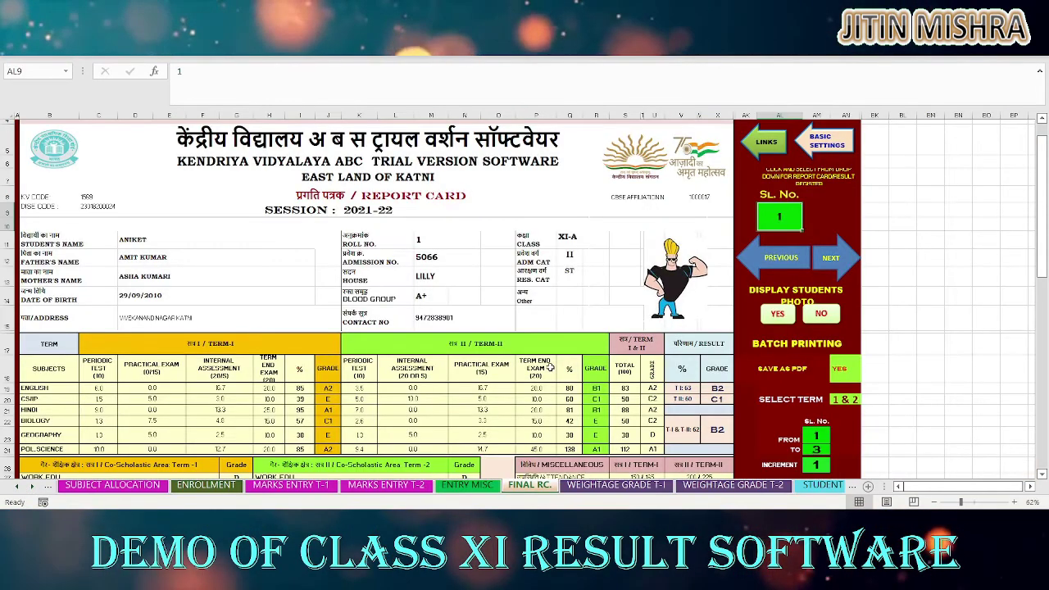